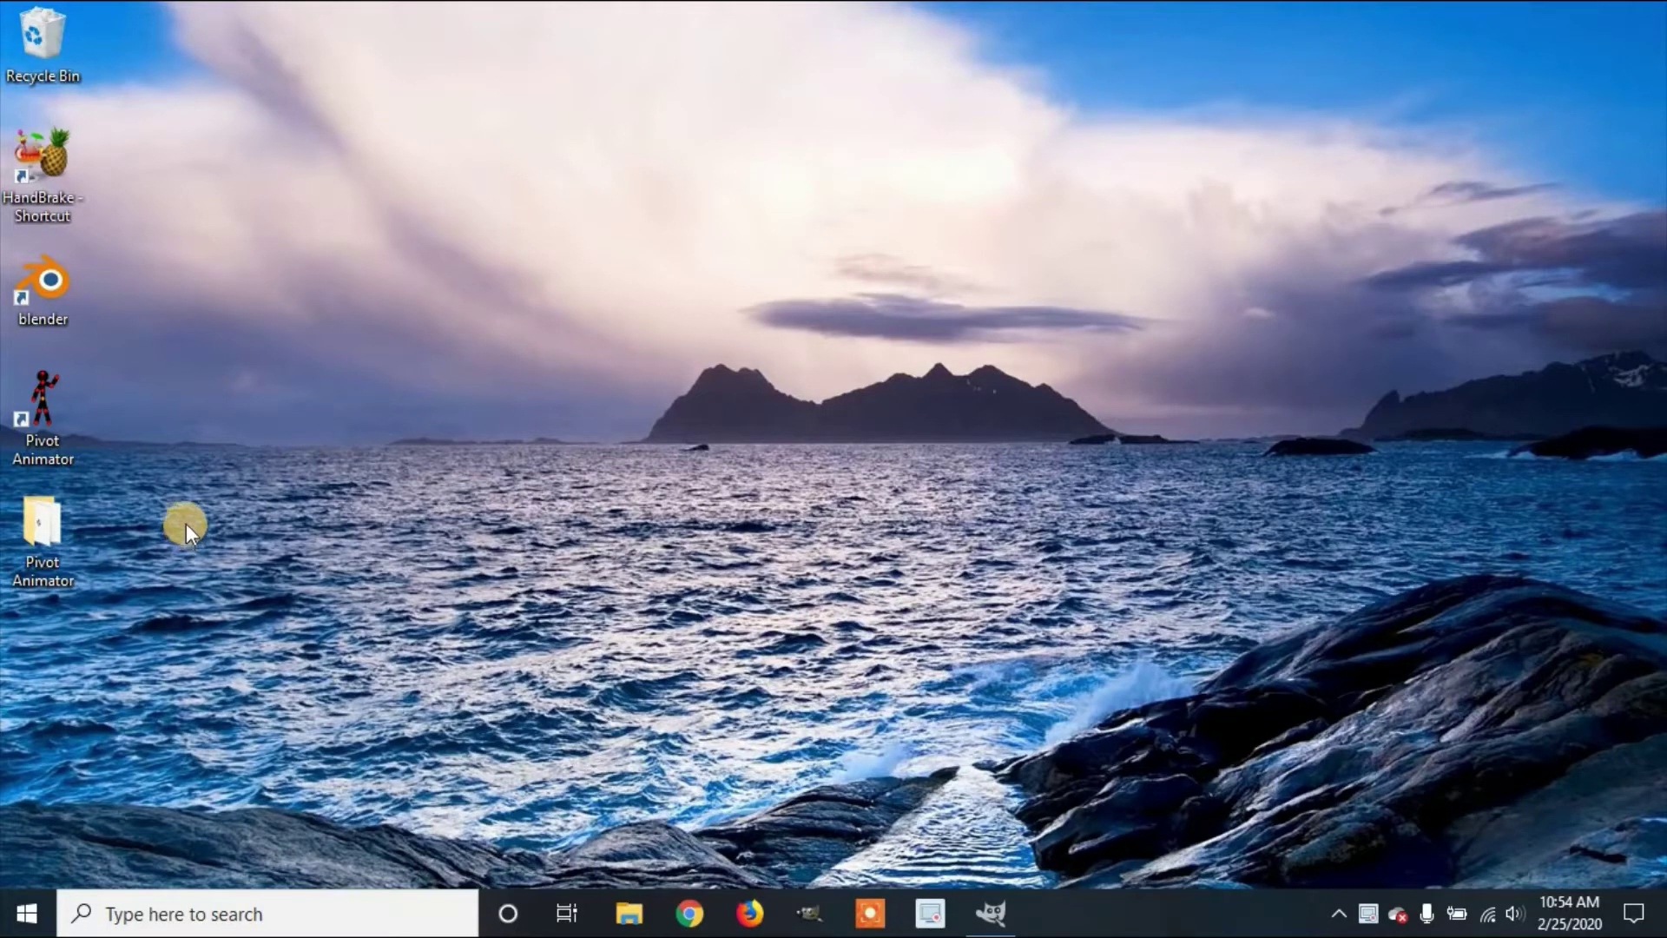
Step: Restore the GIMP window, move Tool Options aside, and open Edit > Preferences
click(992, 912)
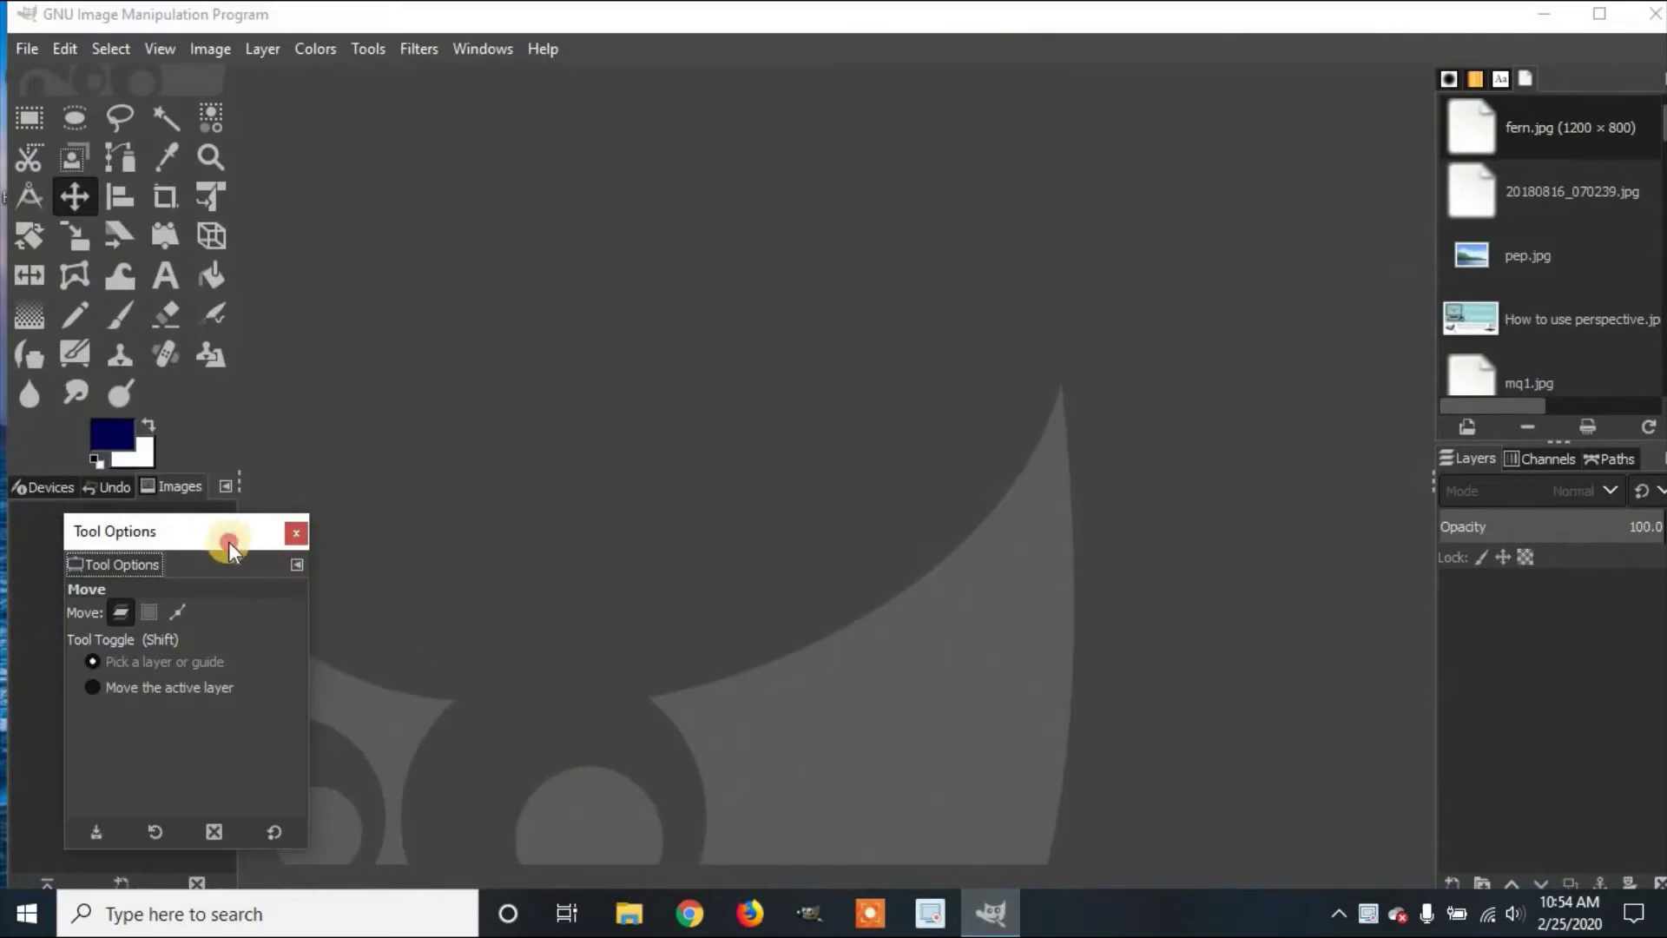
drag(229, 541, 136, 561)
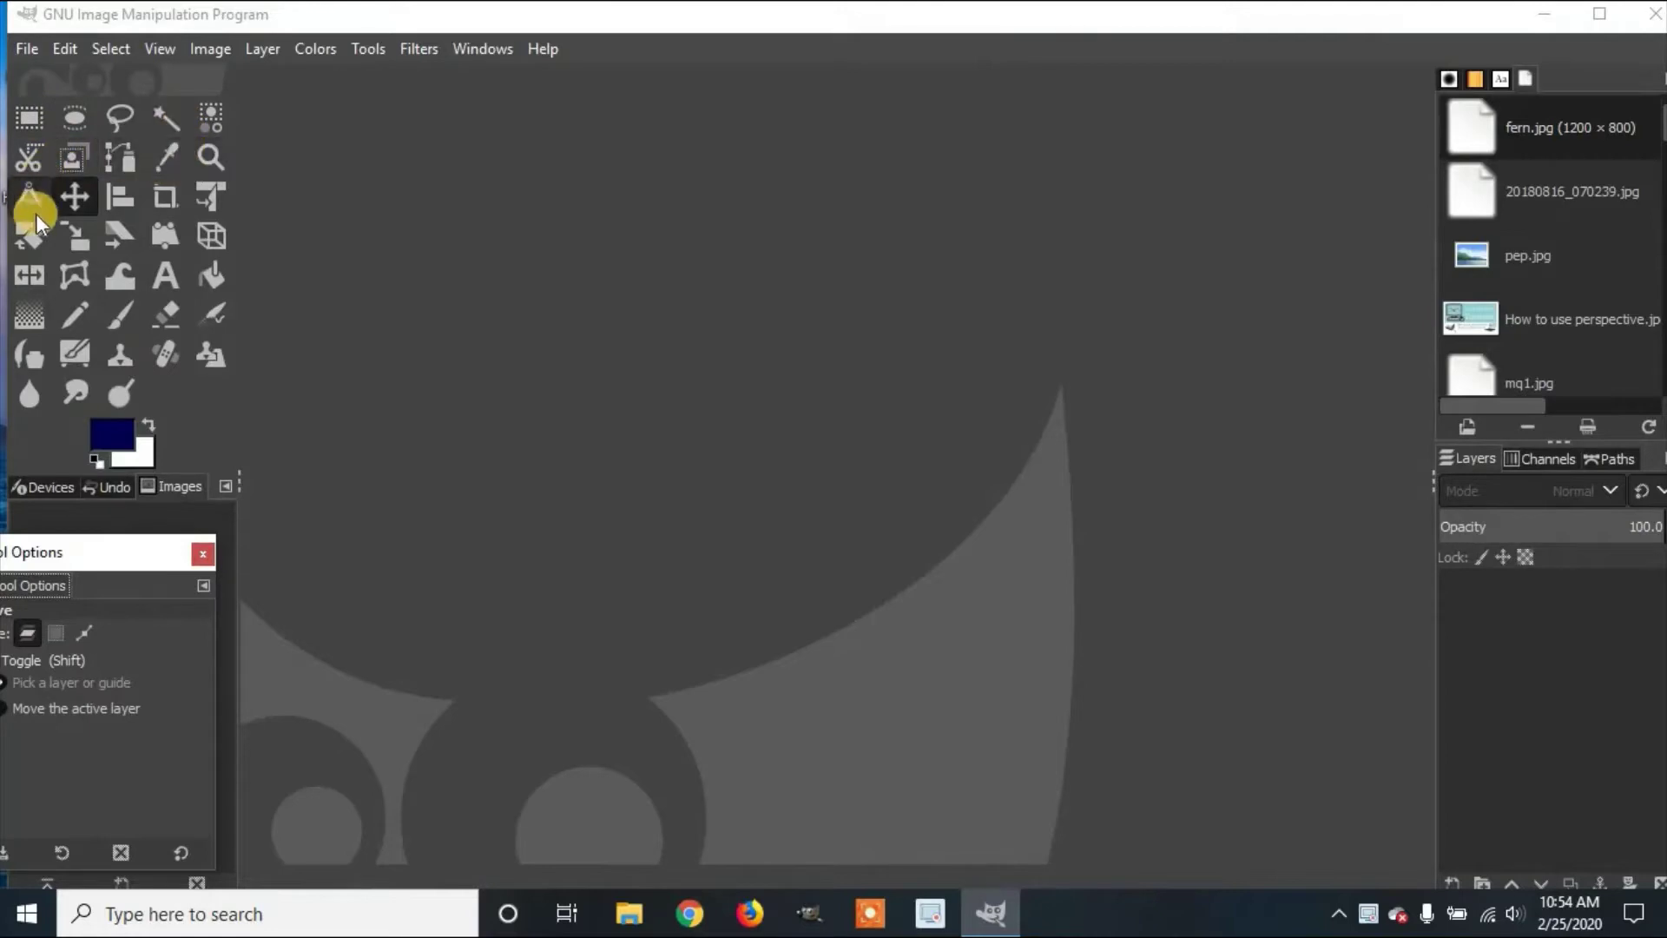
click(63, 49)
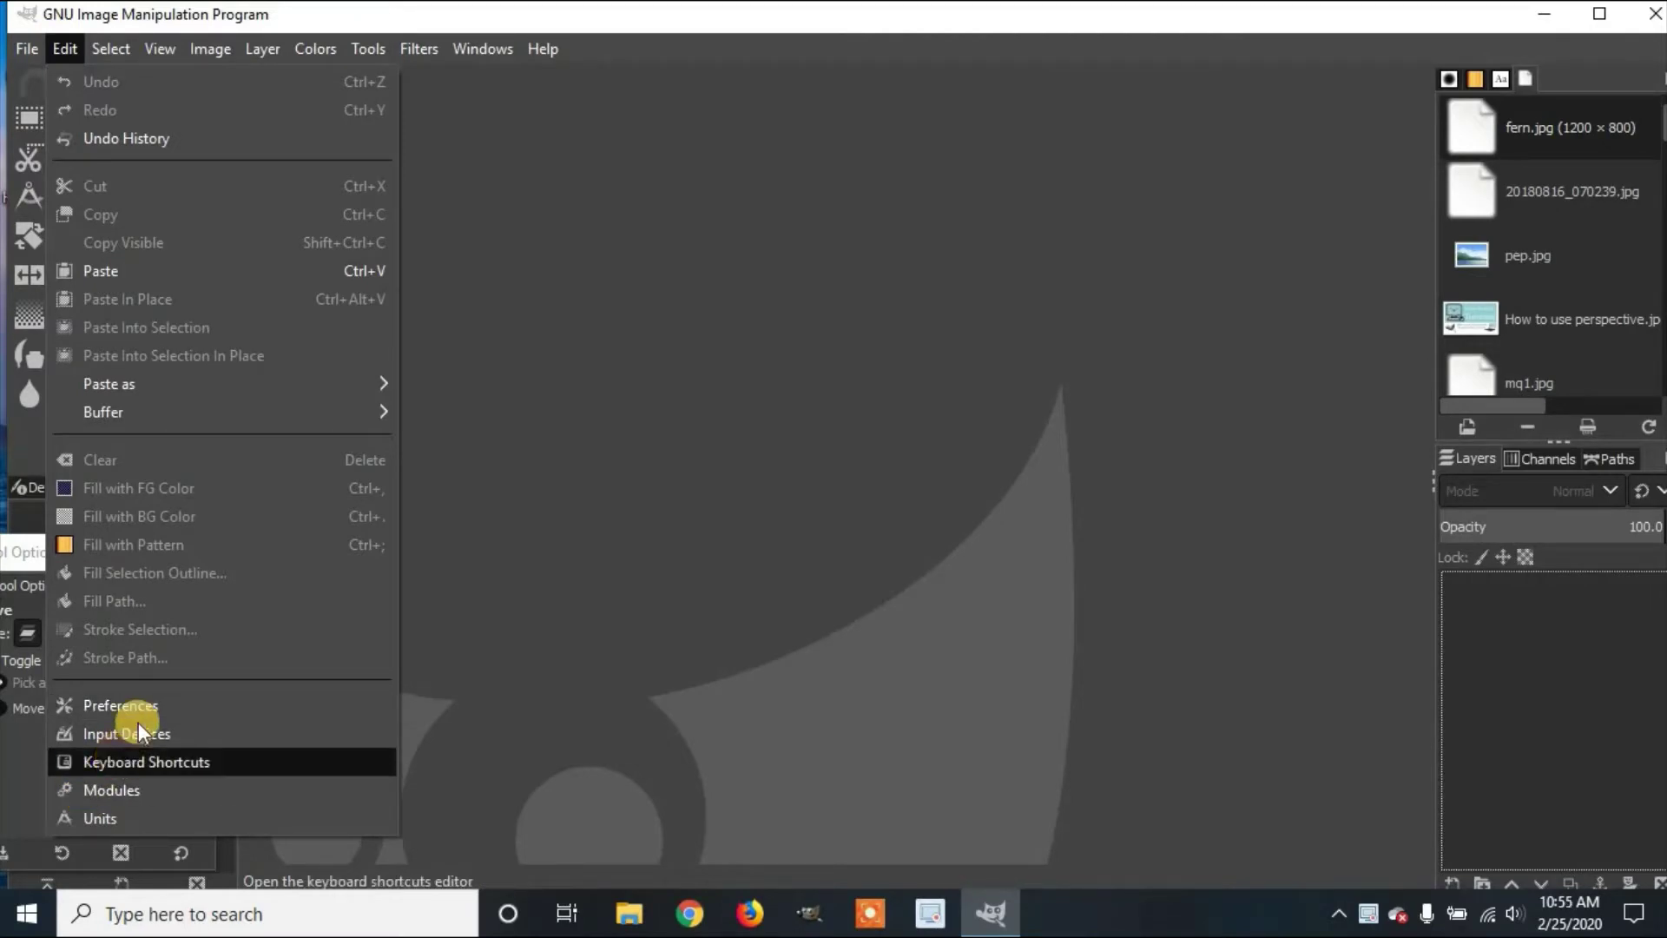
click(165, 705)
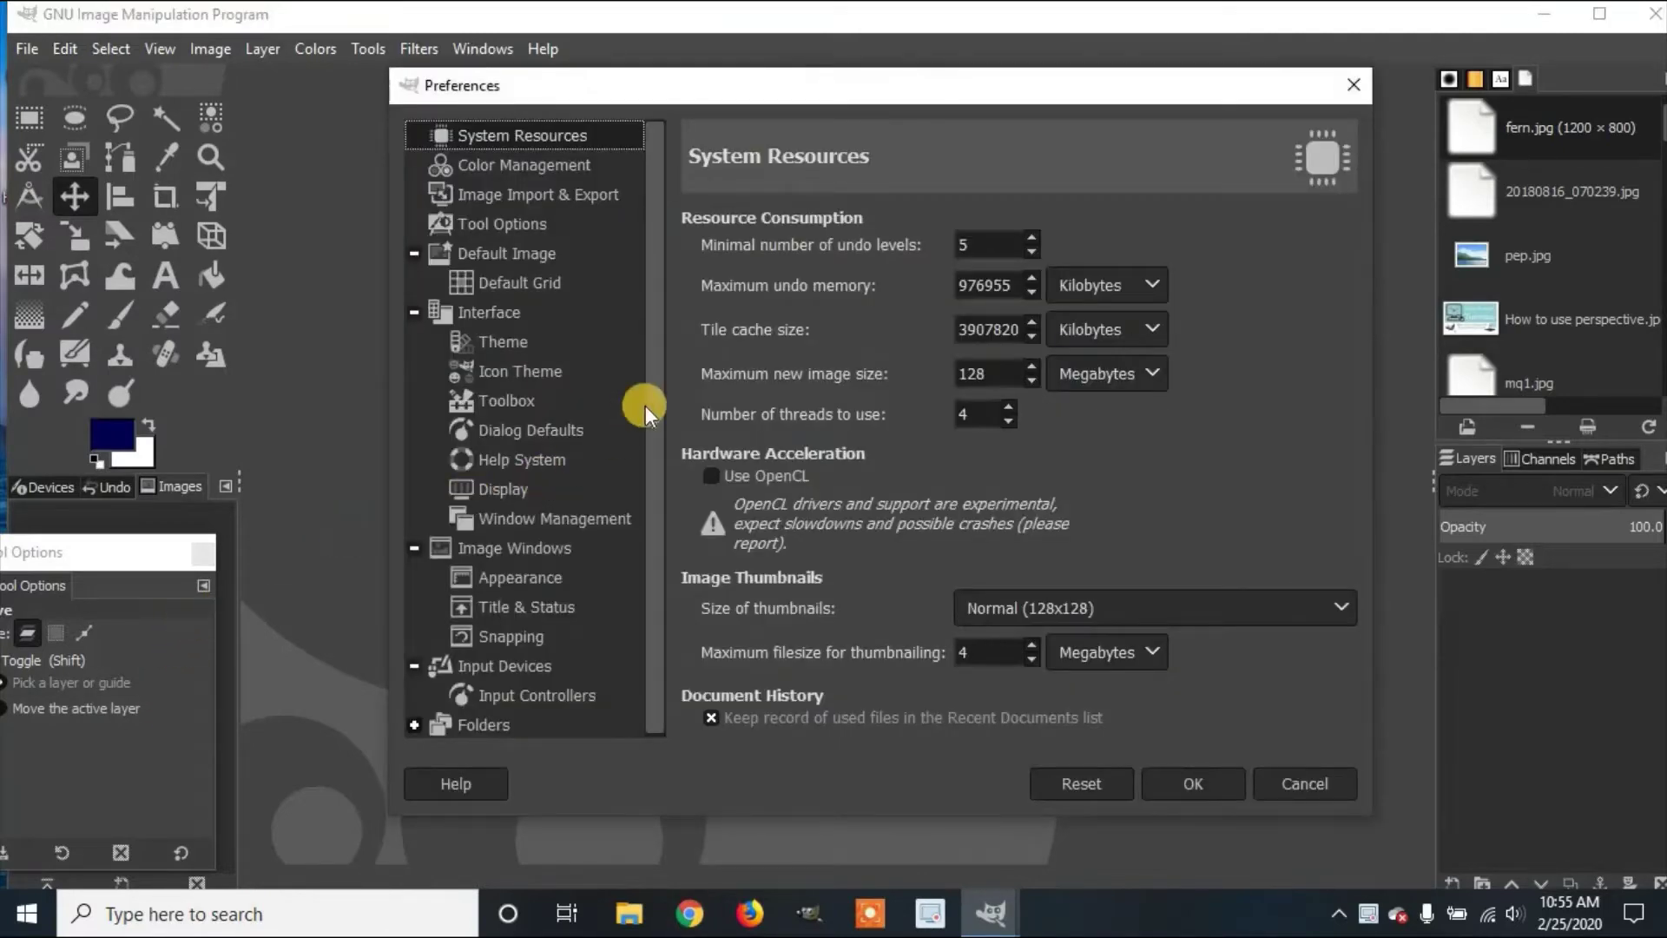
Step: Preview the Gray, Light and System themes, then apply the Dark theme and close Preferences
click(528, 341)
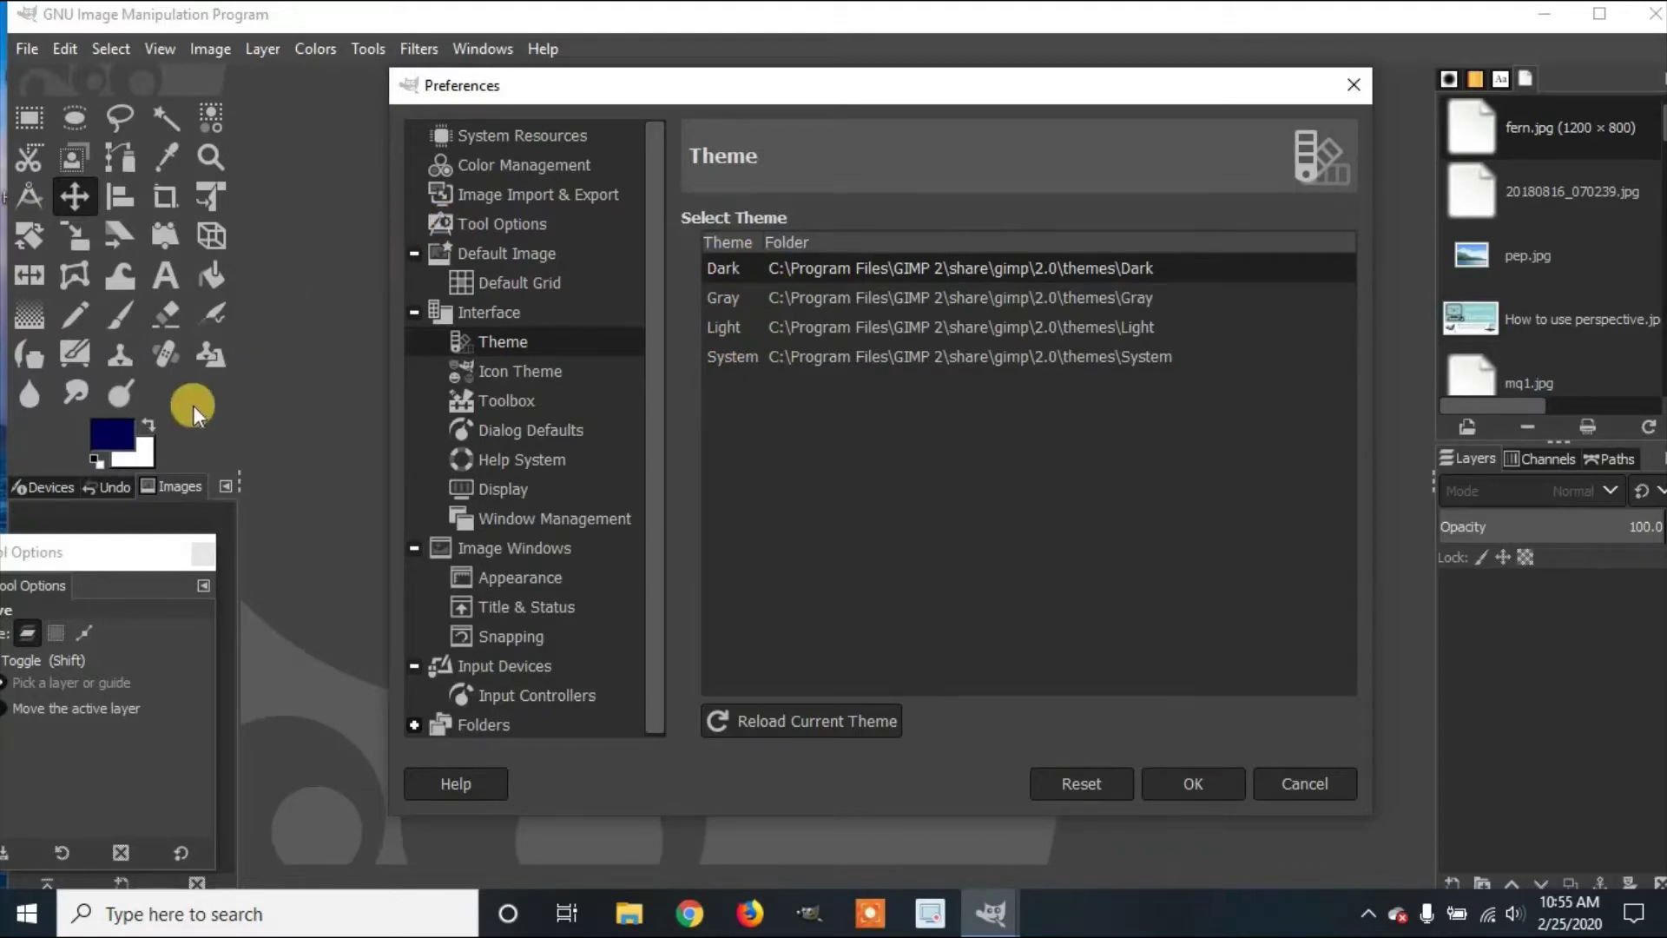
click(776, 298)
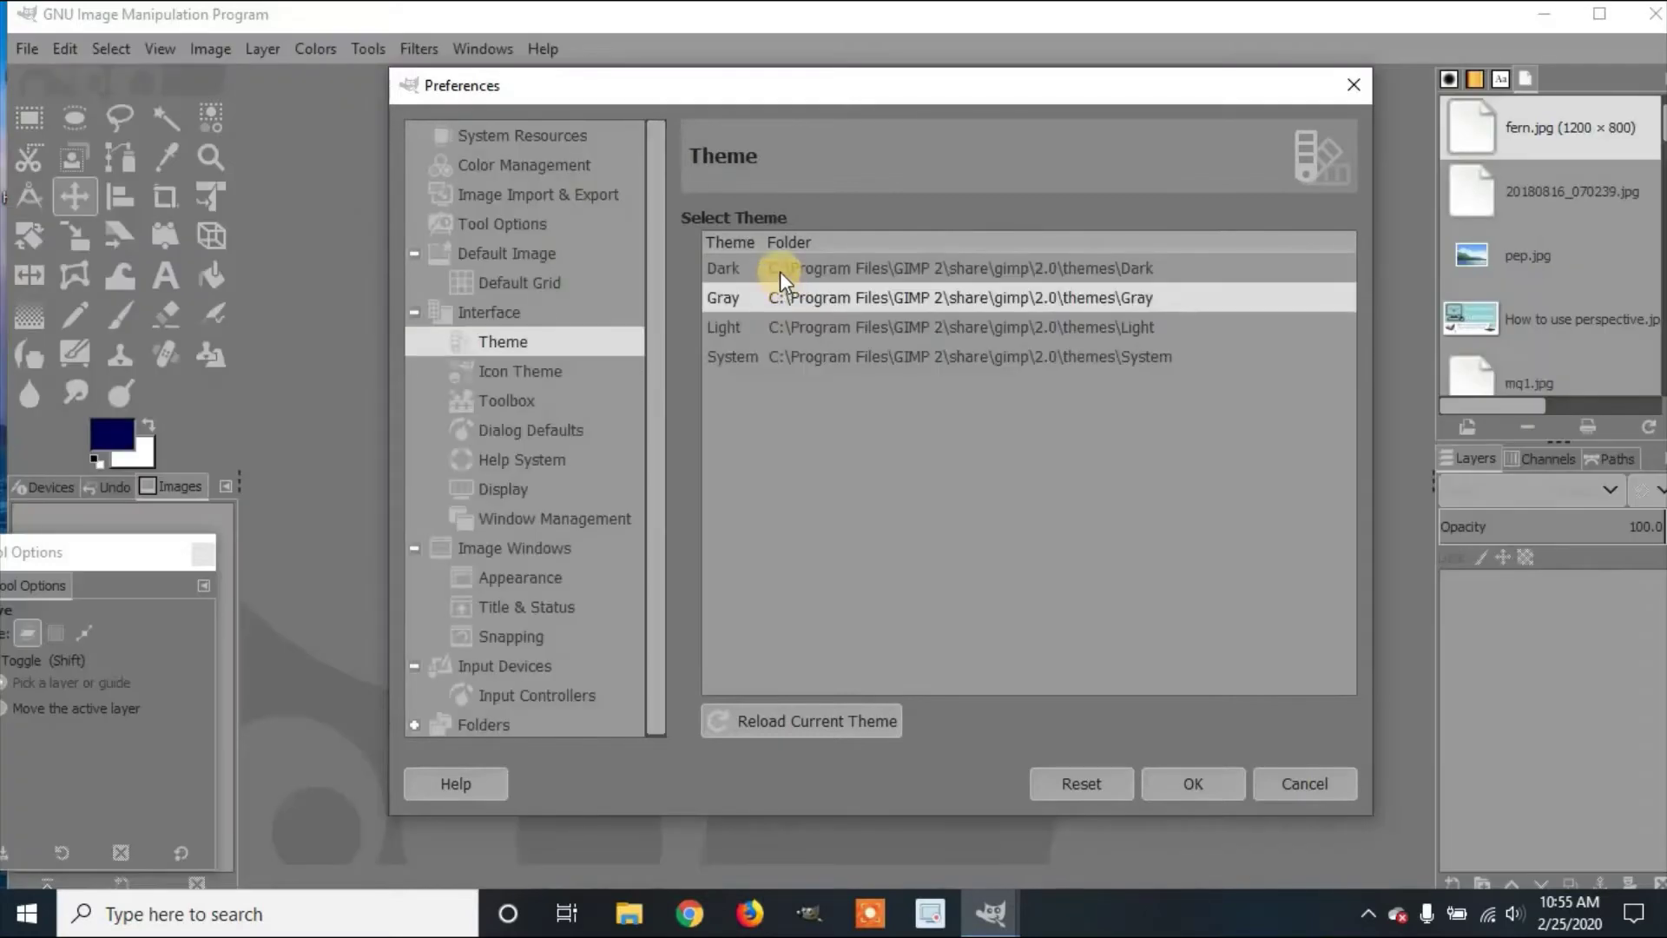
click(788, 328)
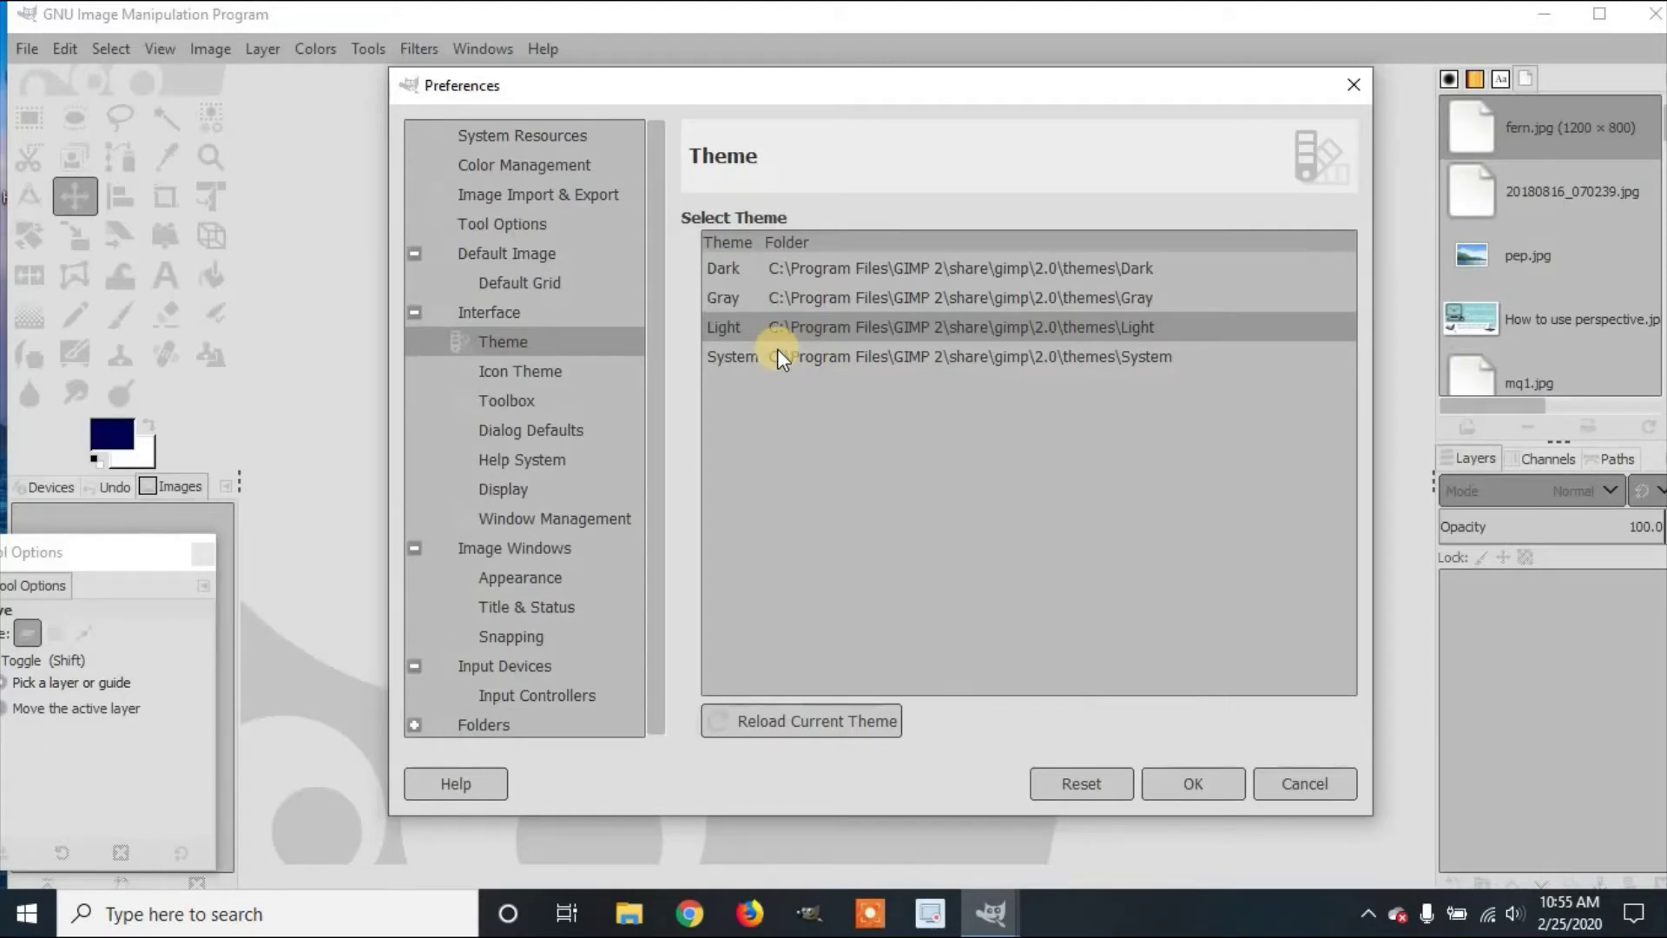
click(780, 355)
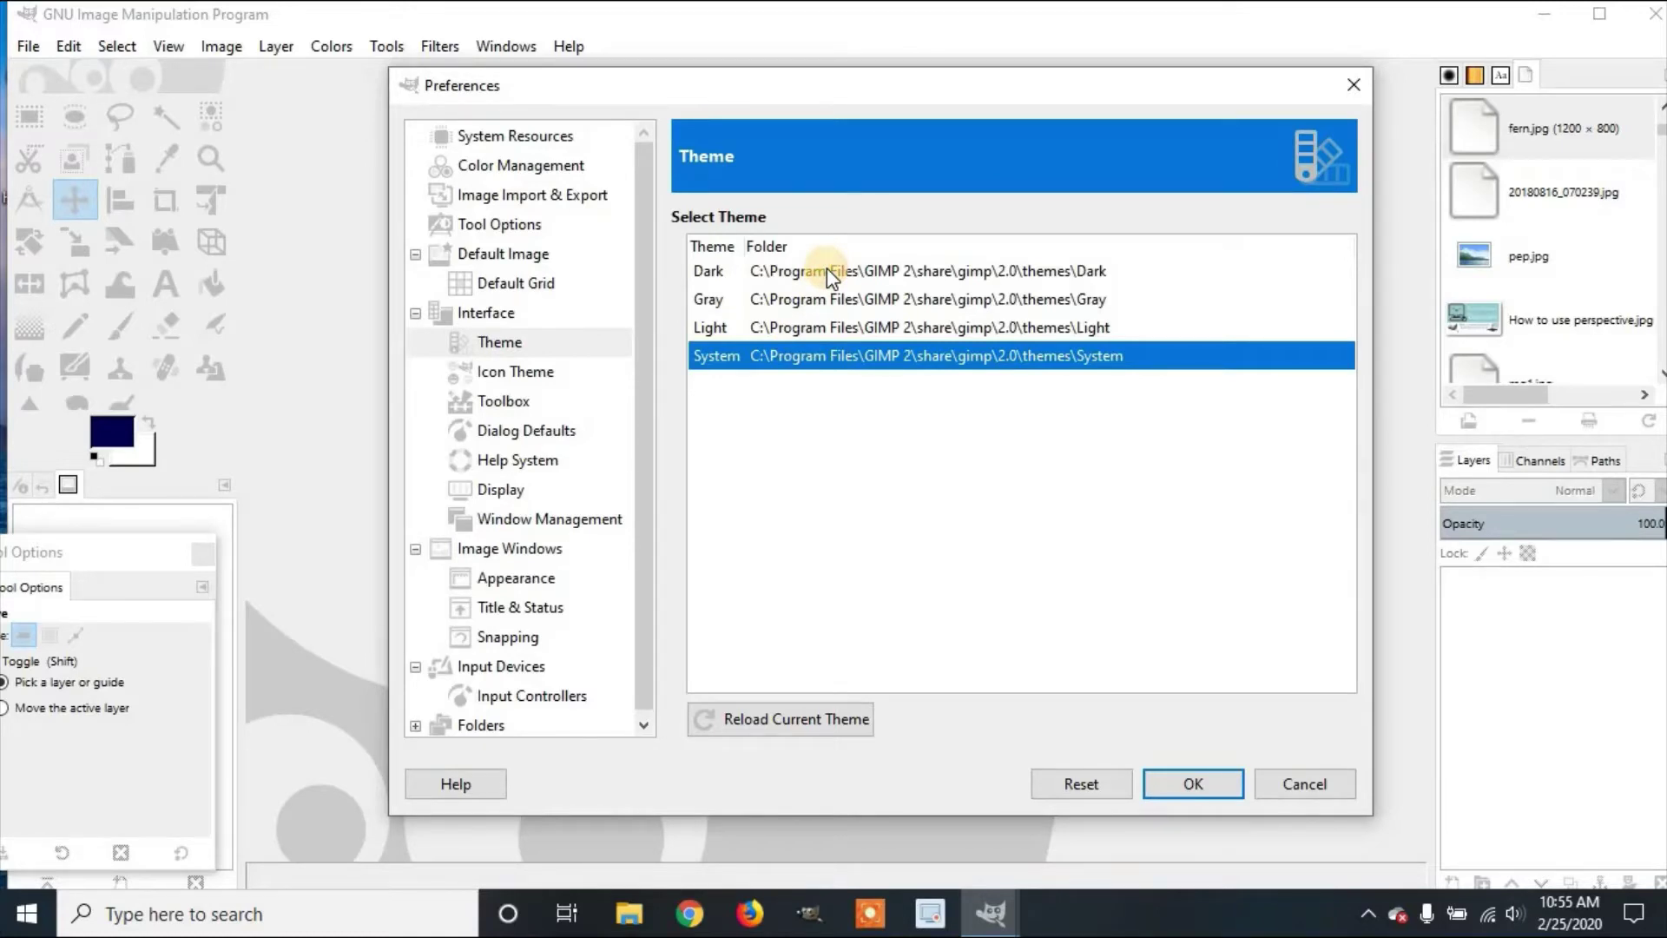
click(803, 296)
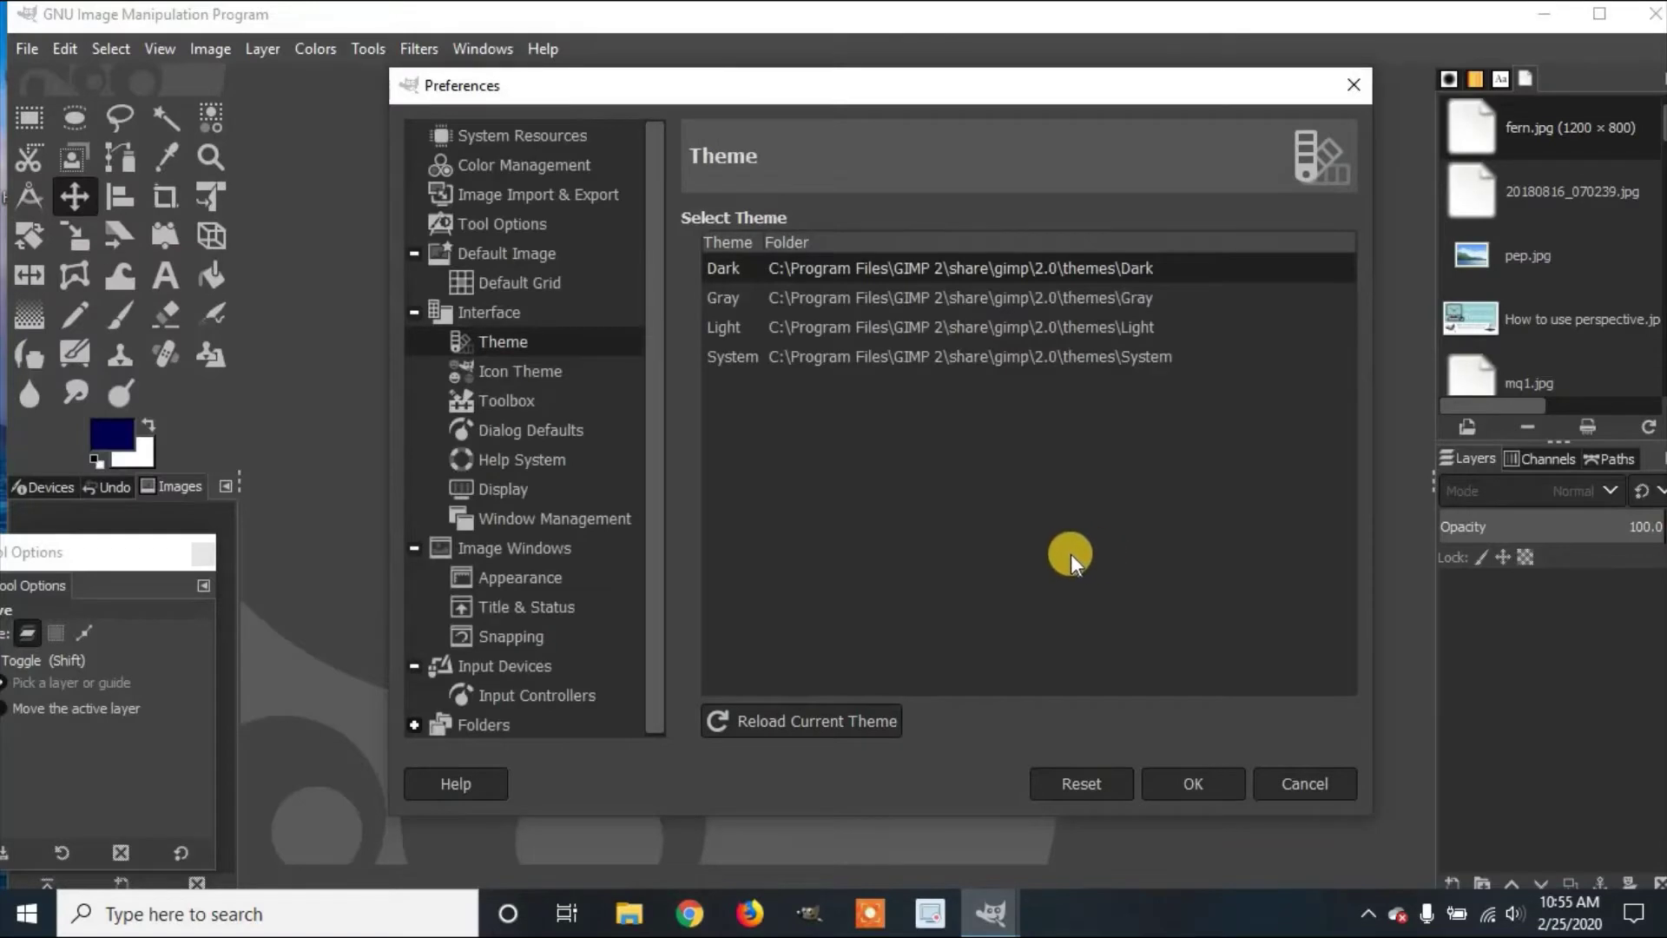
click(1197, 784)
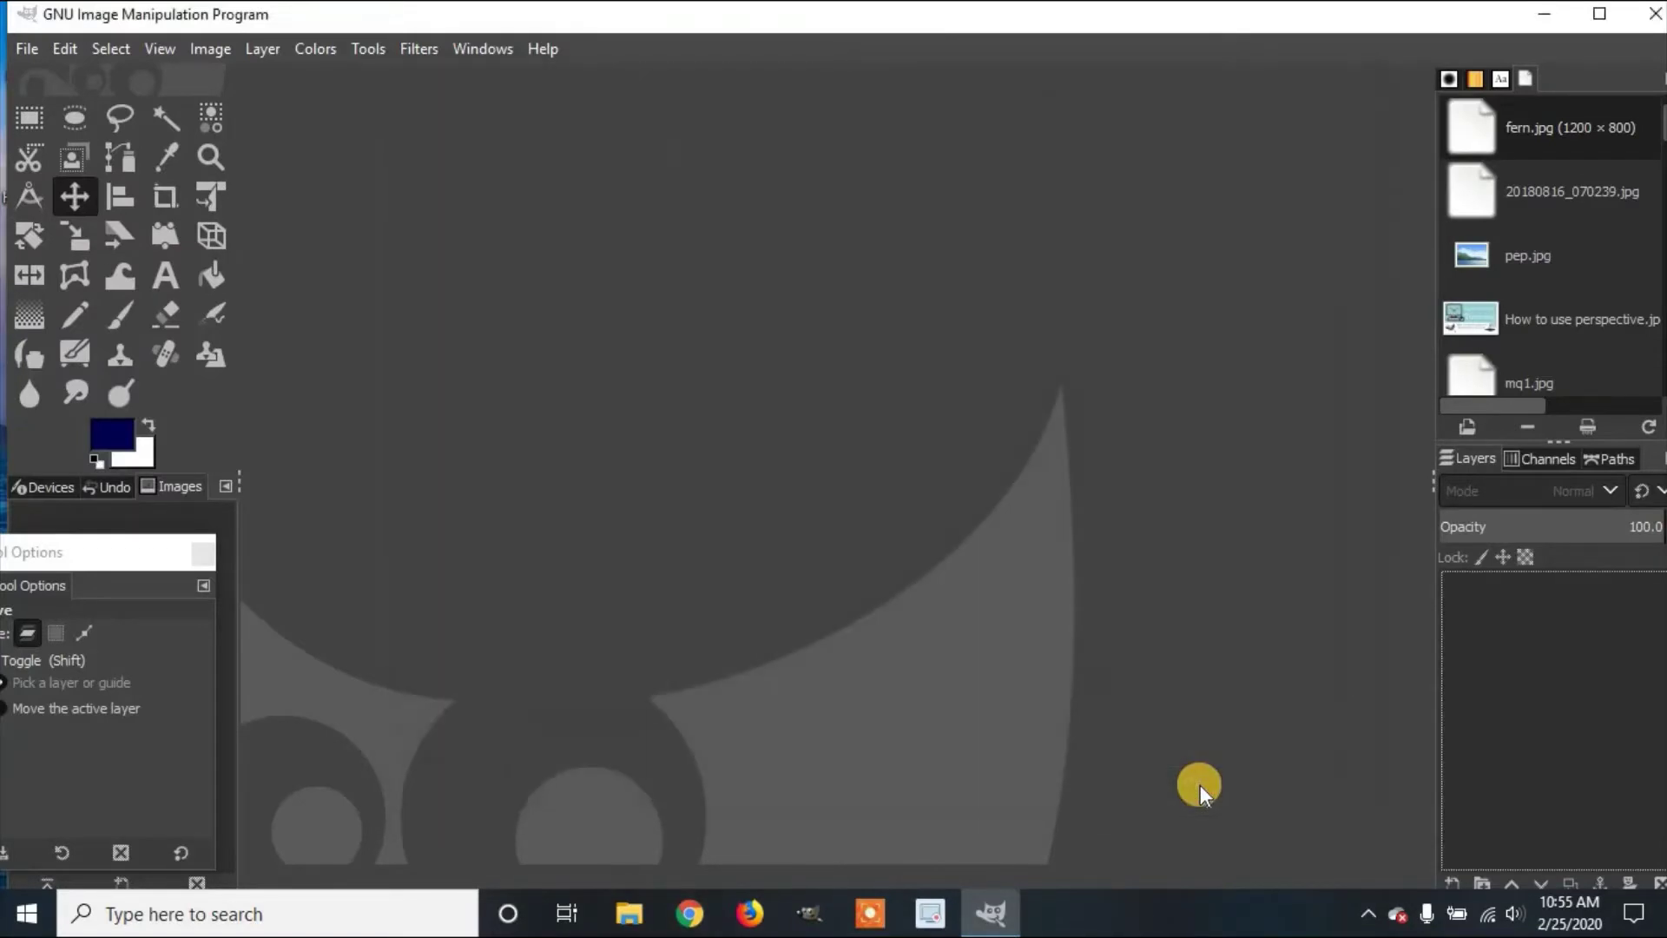
Step: Reopen GIMP's Preferences from the Edit menu
right_click(386, 330)
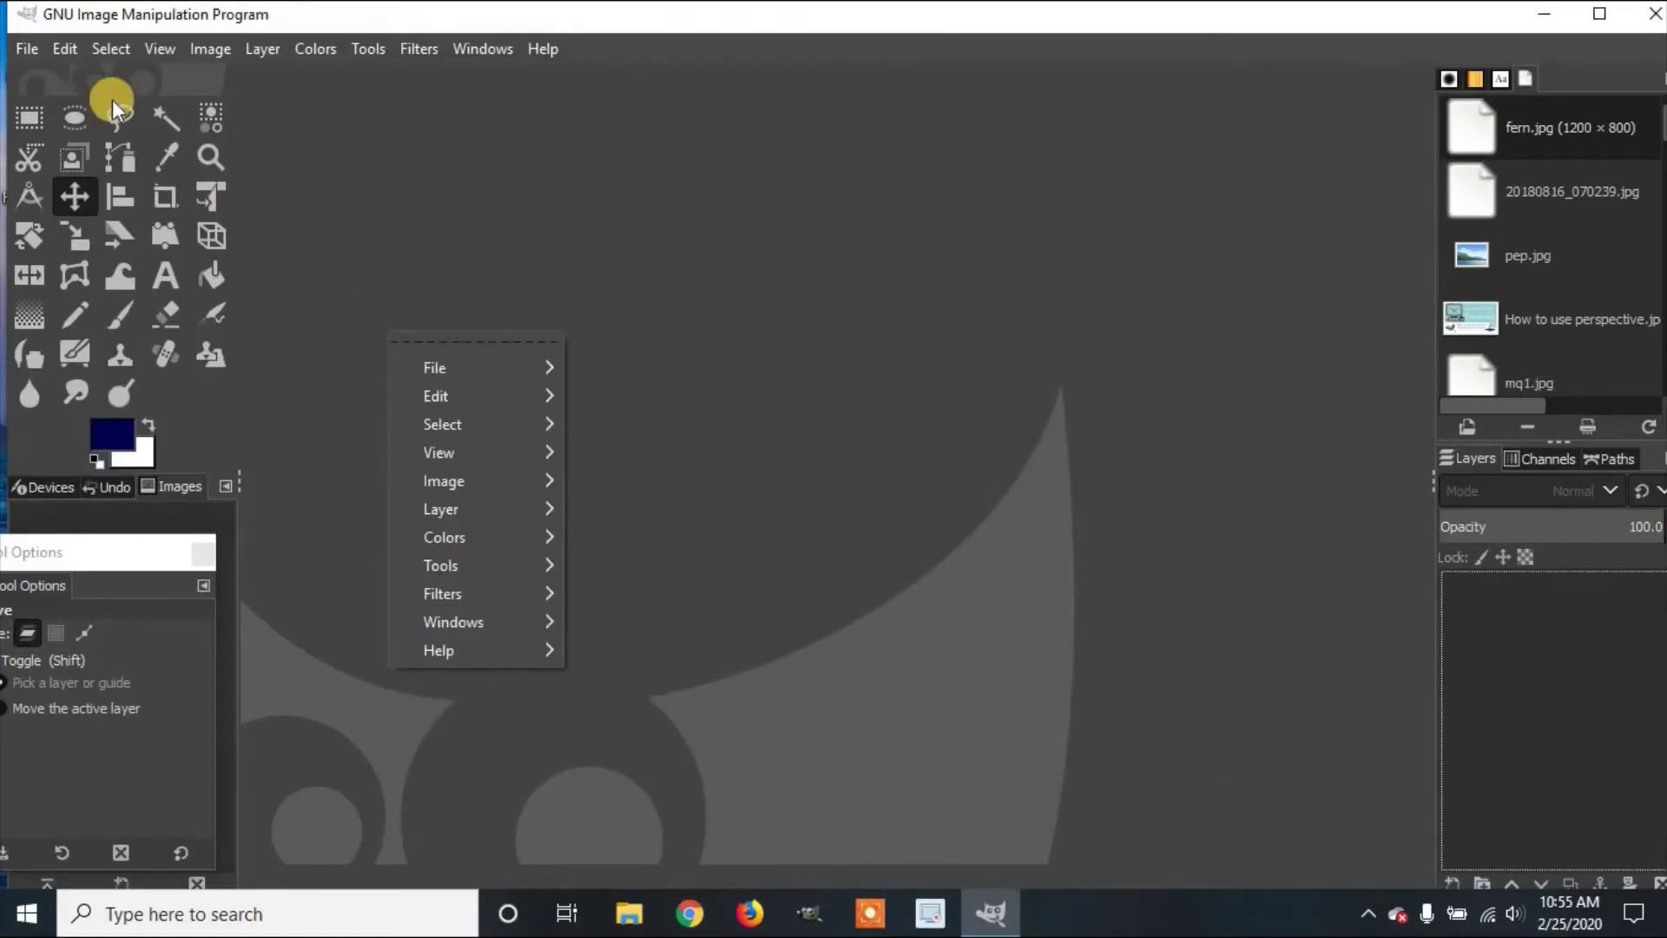
click(68, 52)
click(68, 52)
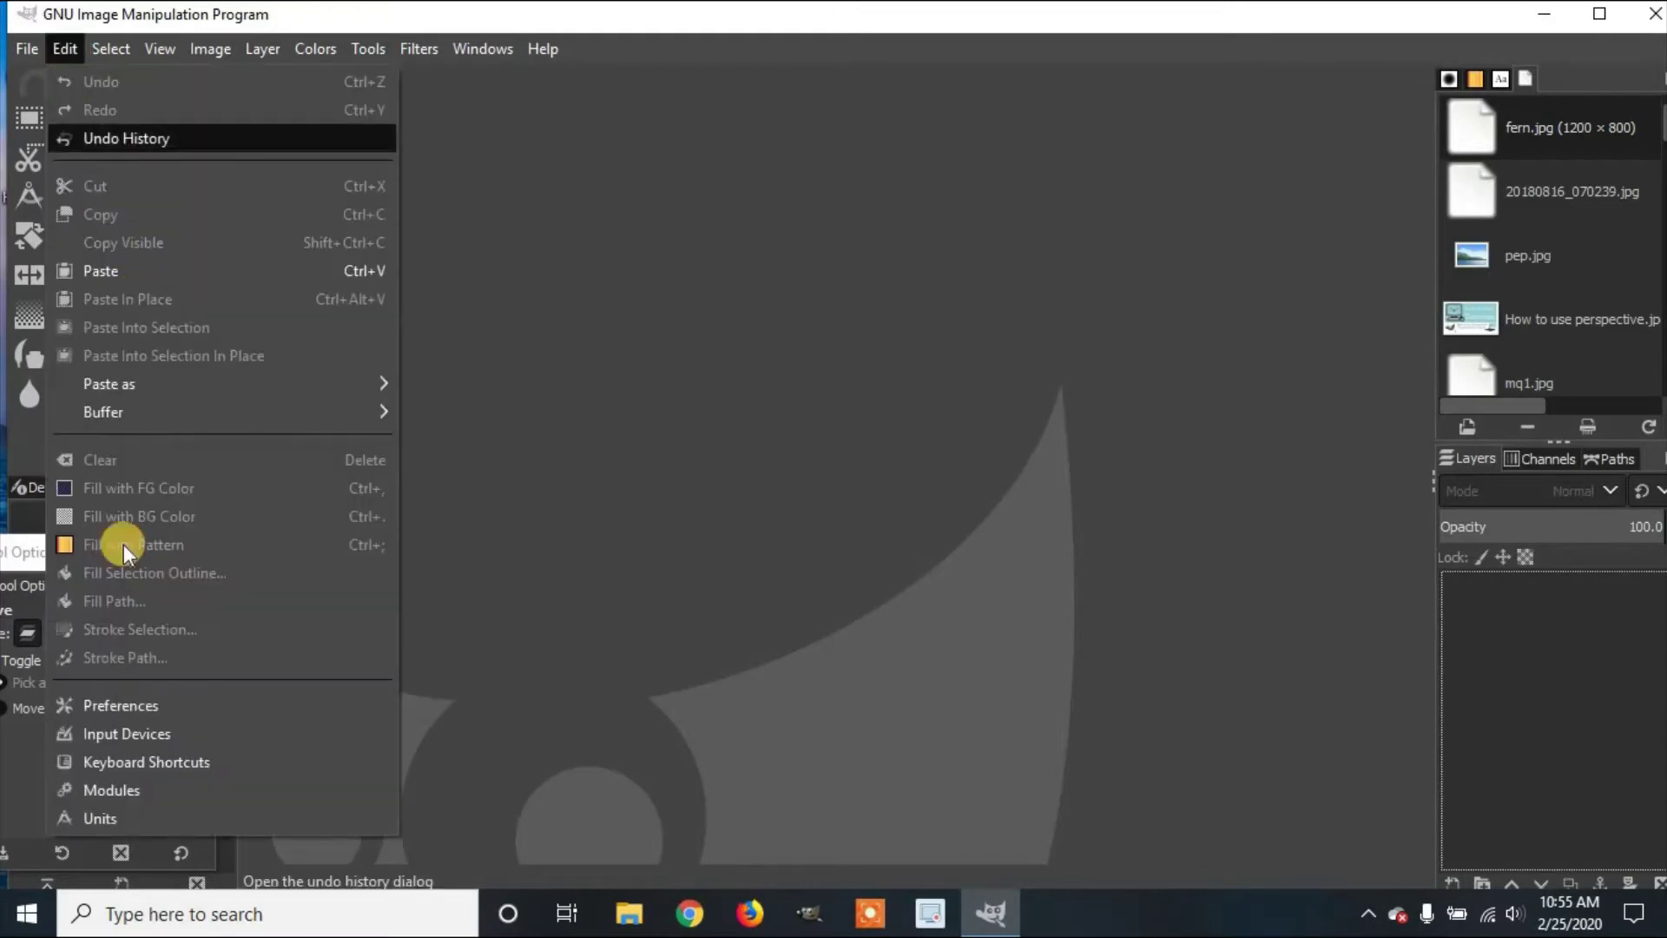
click(108, 705)
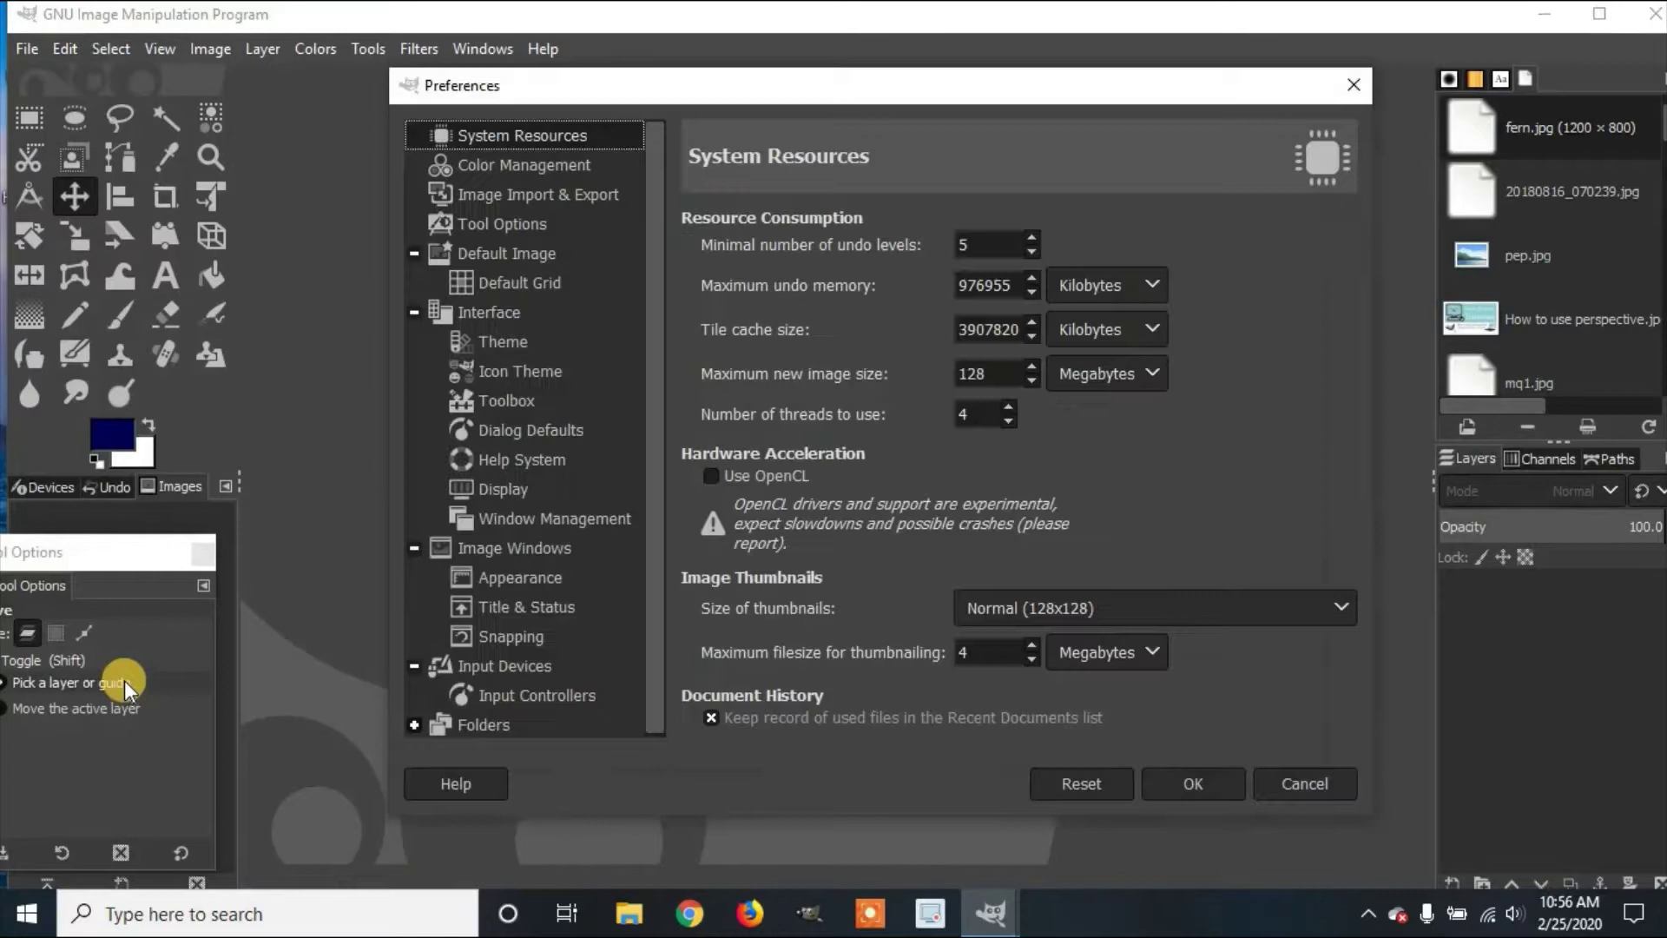
Step: Try the Symbolic-Inverted icon theme, then switch the icons to the Color theme
click(538, 372)
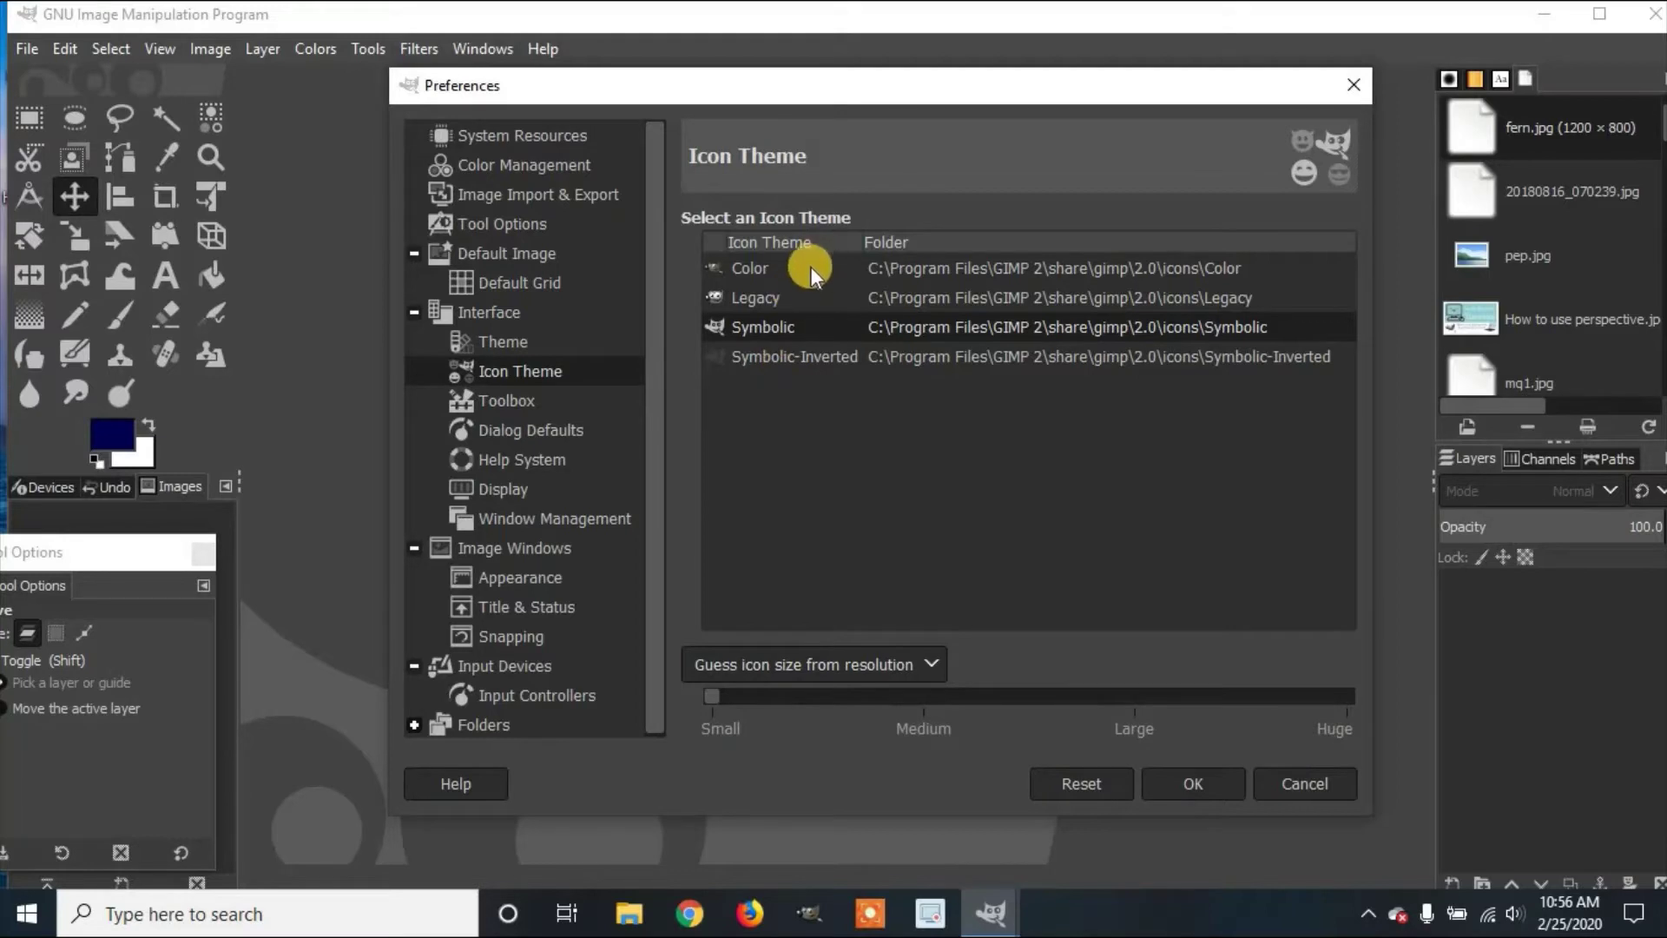
click(783, 356)
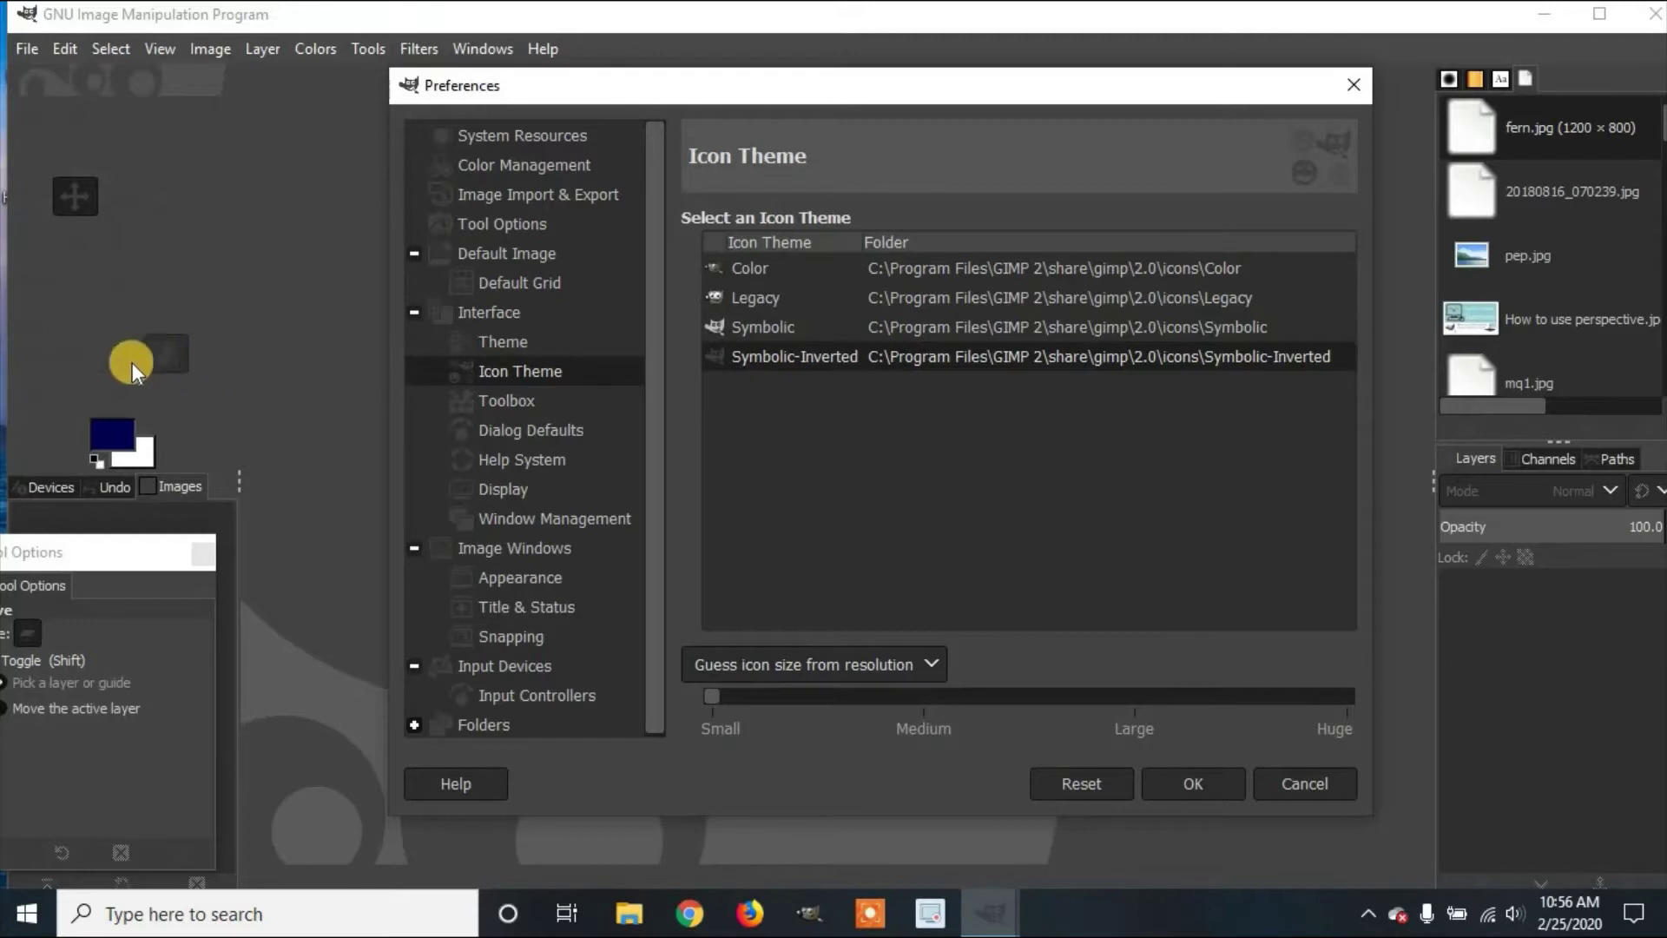
drag(132, 363, 97, 370)
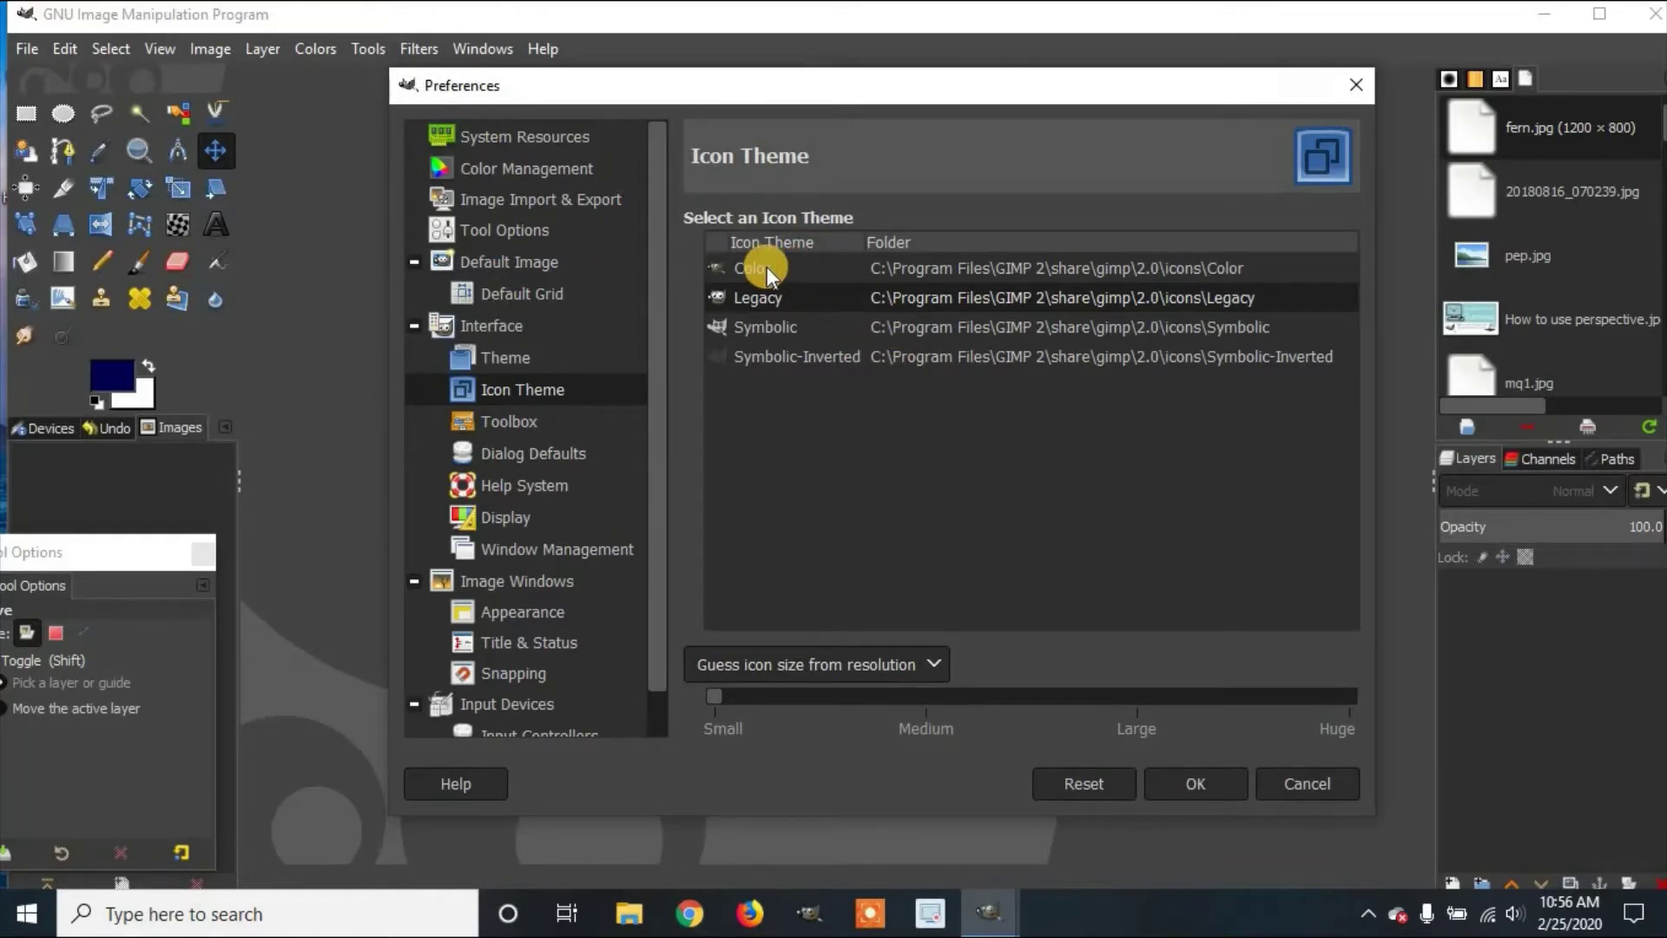
click(802, 265)
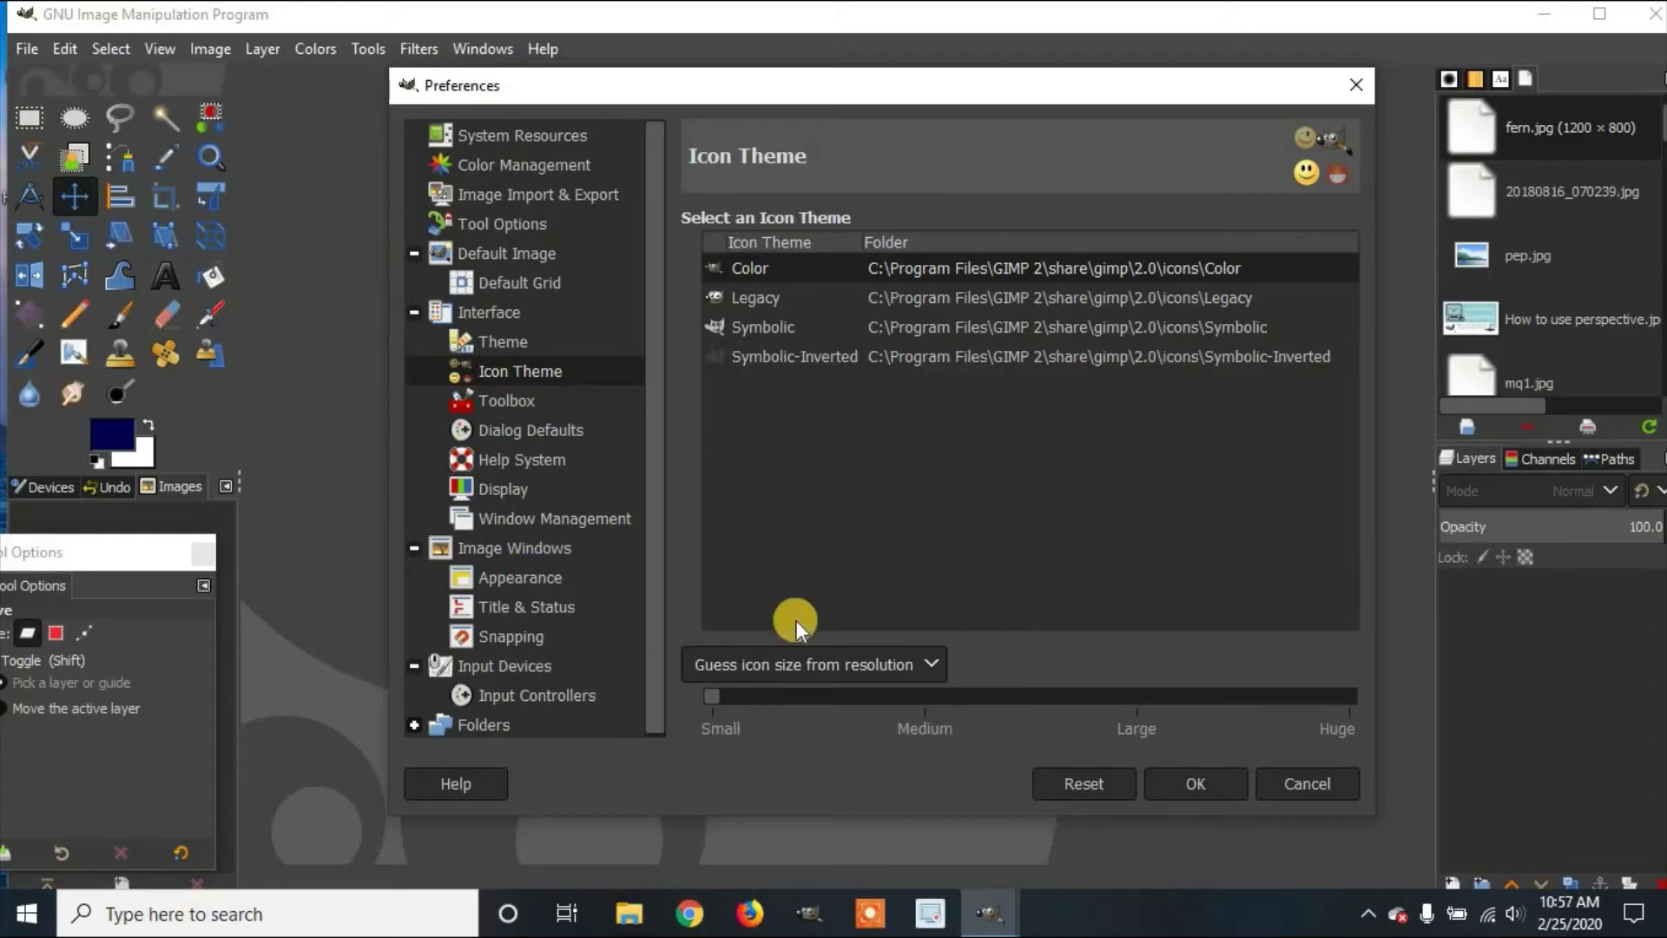
Step: Choose a custom icon size, preview Large and Huge, then settle on Medium and confirm
click(928, 663)
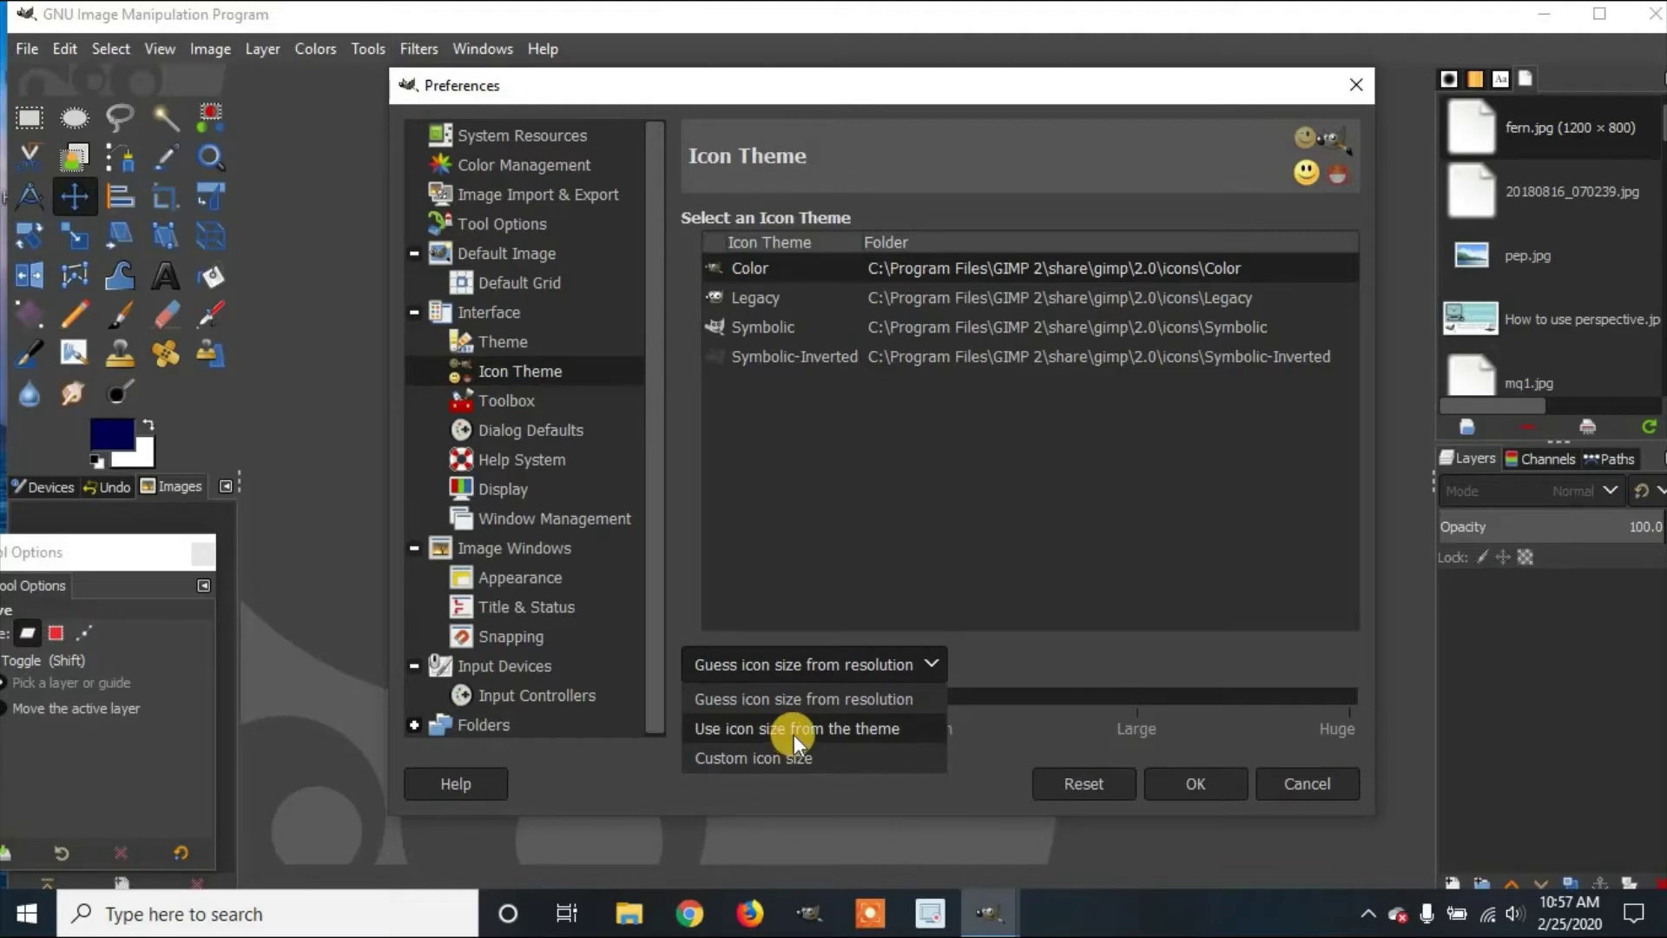
click(750, 760)
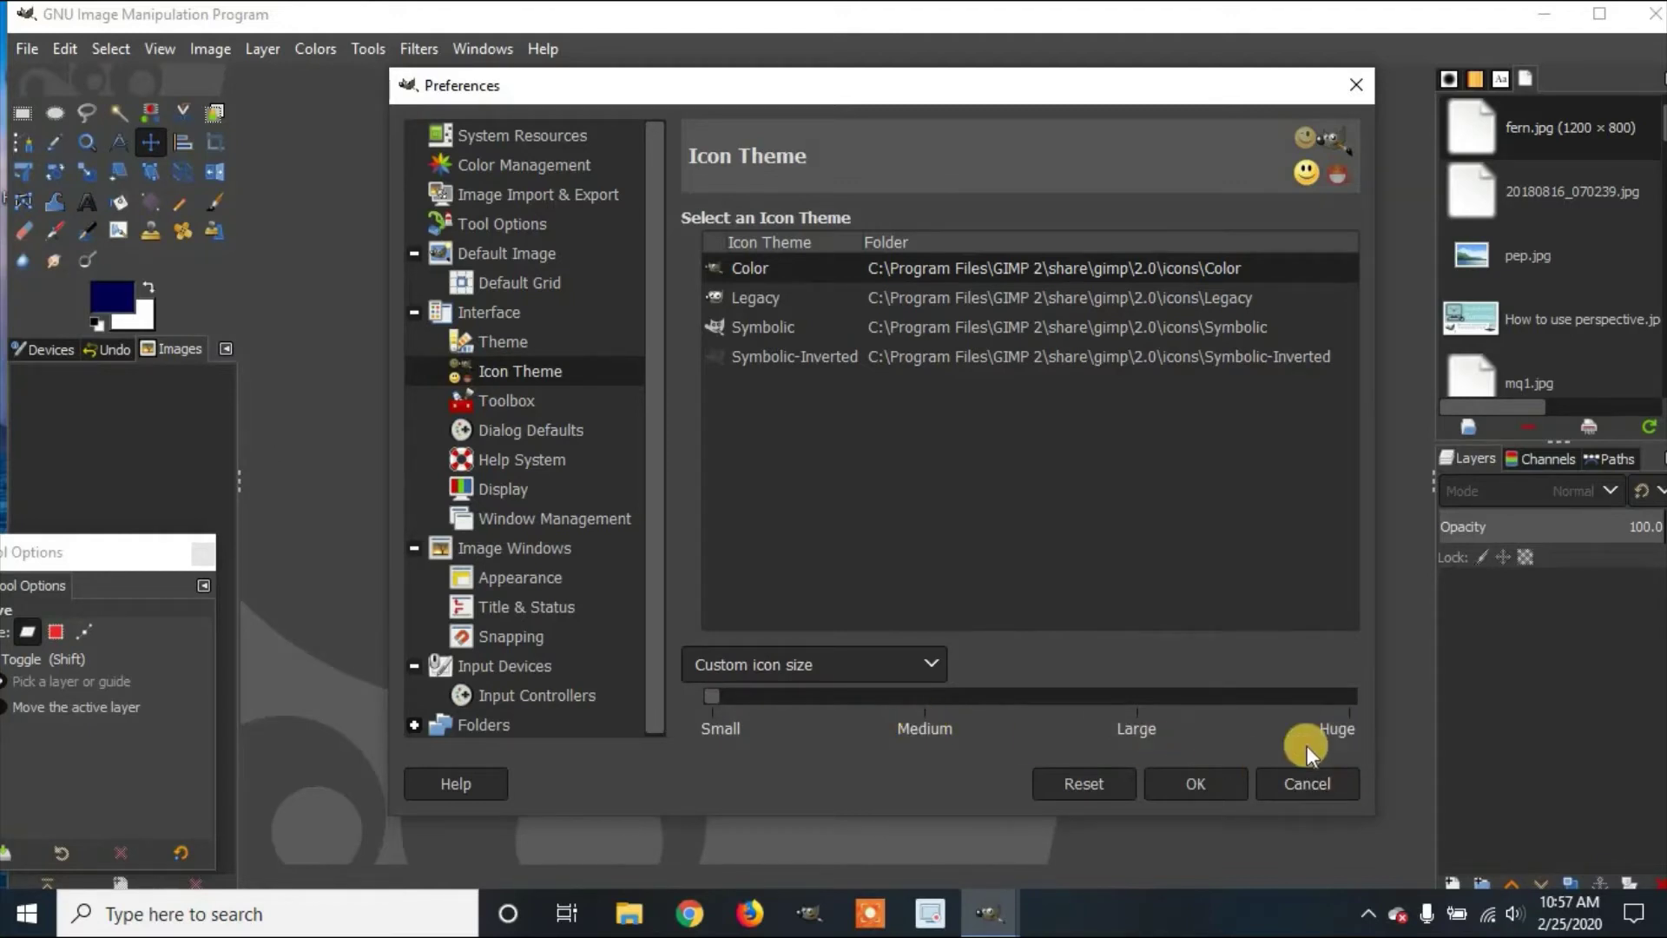
click(710, 698)
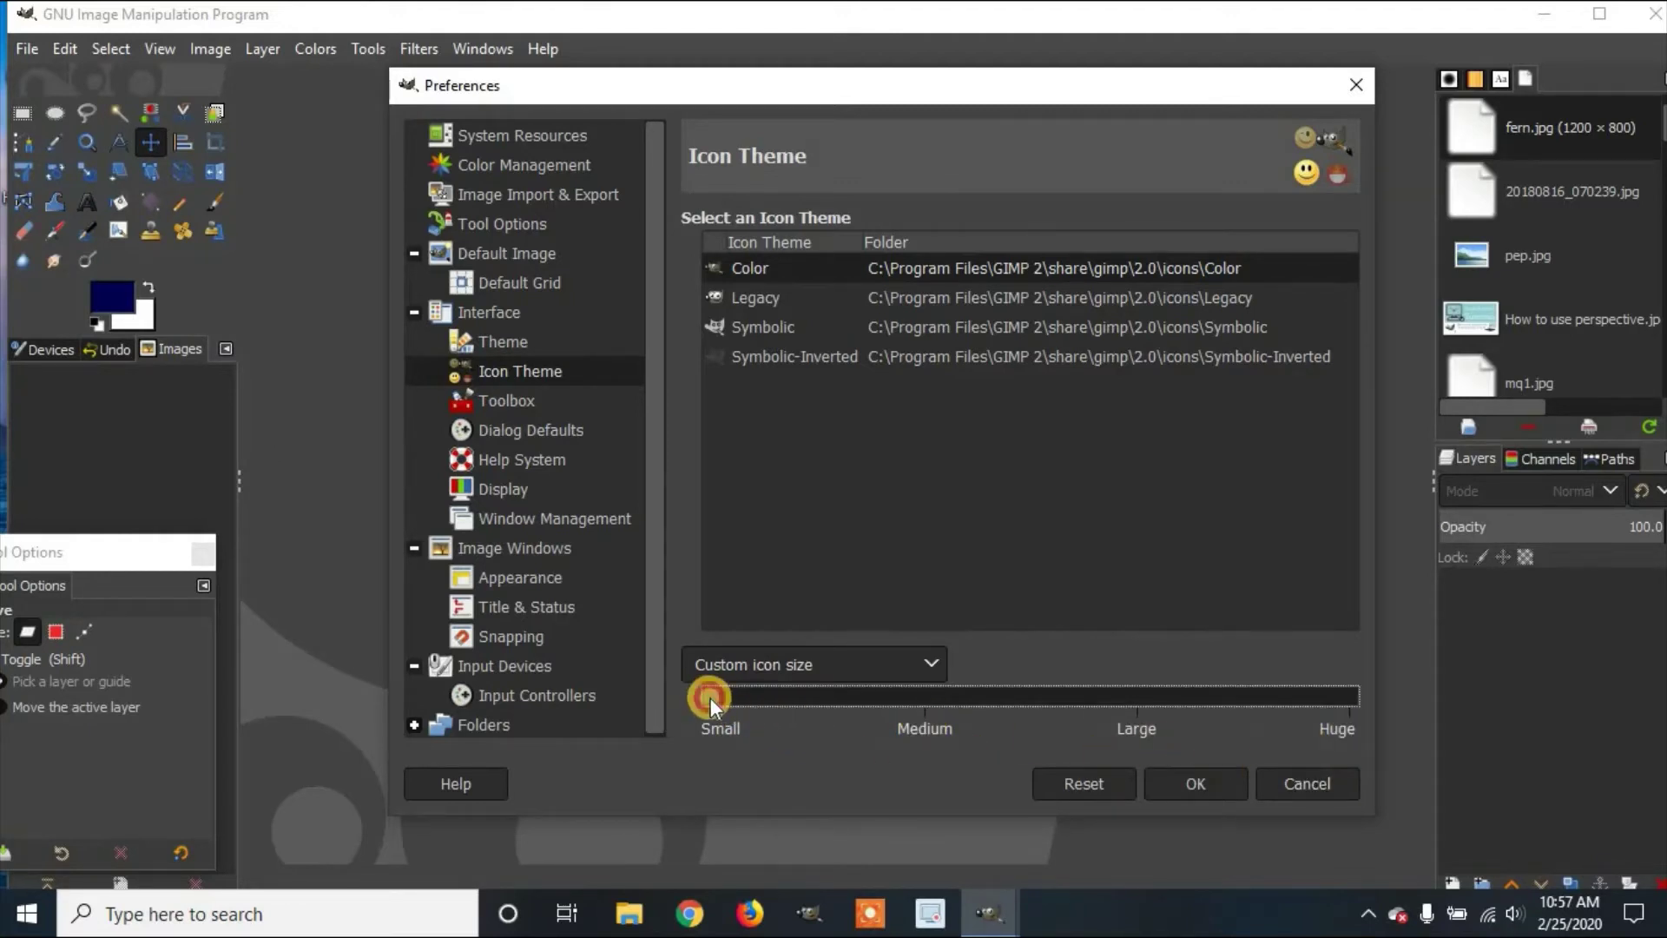
drag(919, 707, 937, 706)
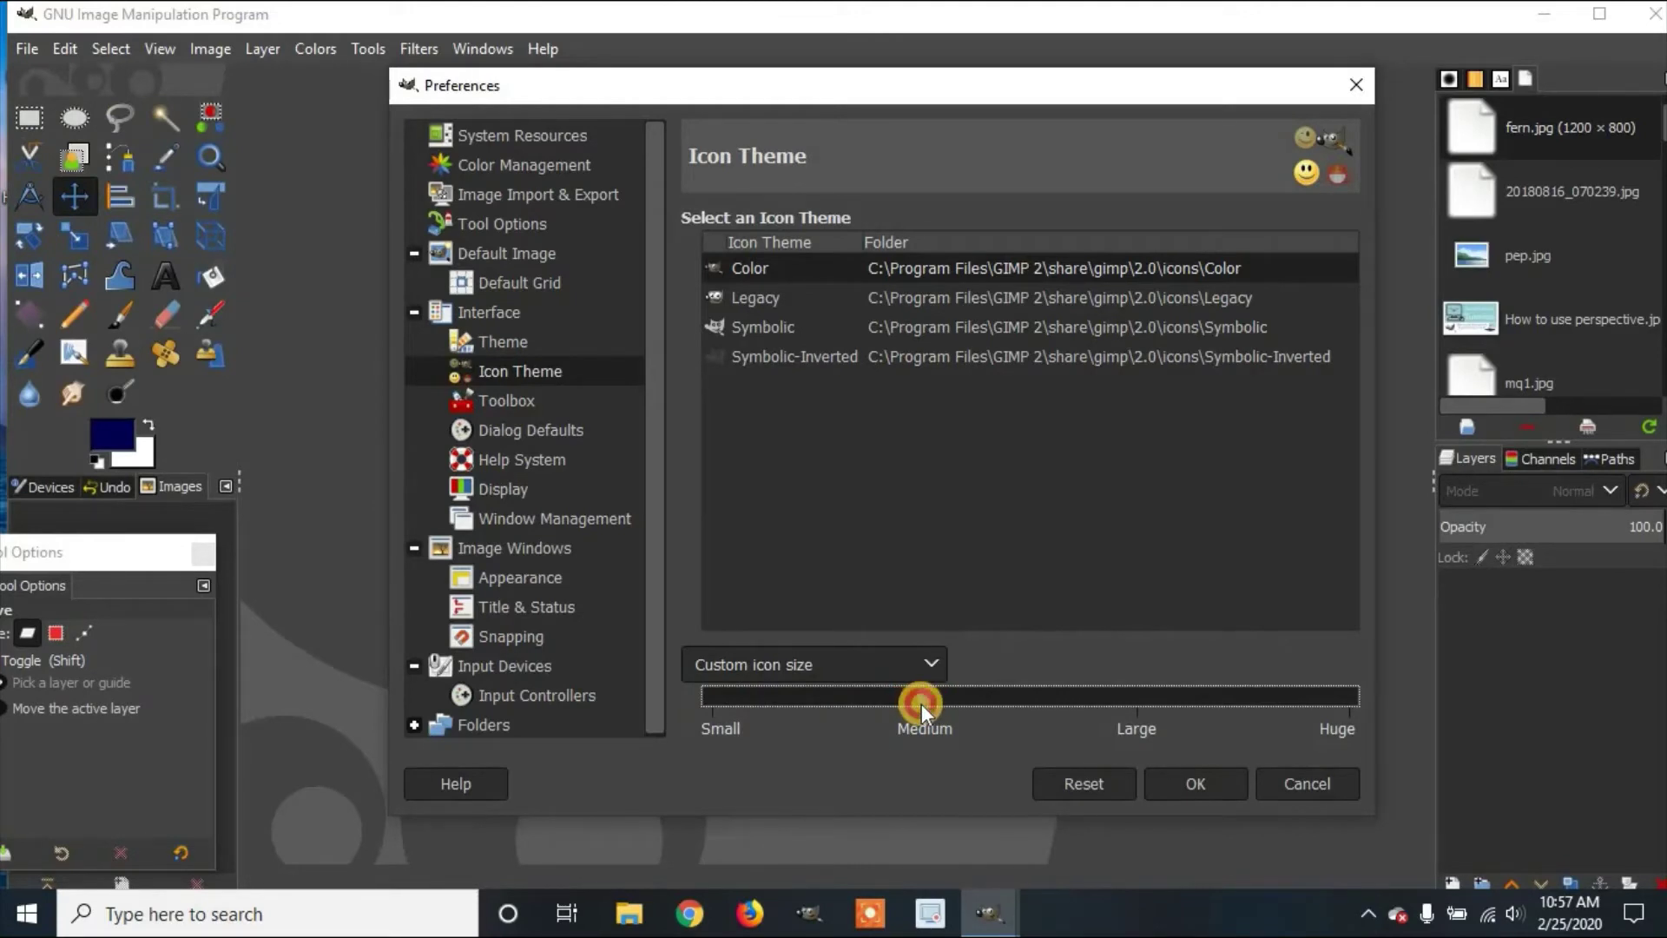
click(1133, 703)
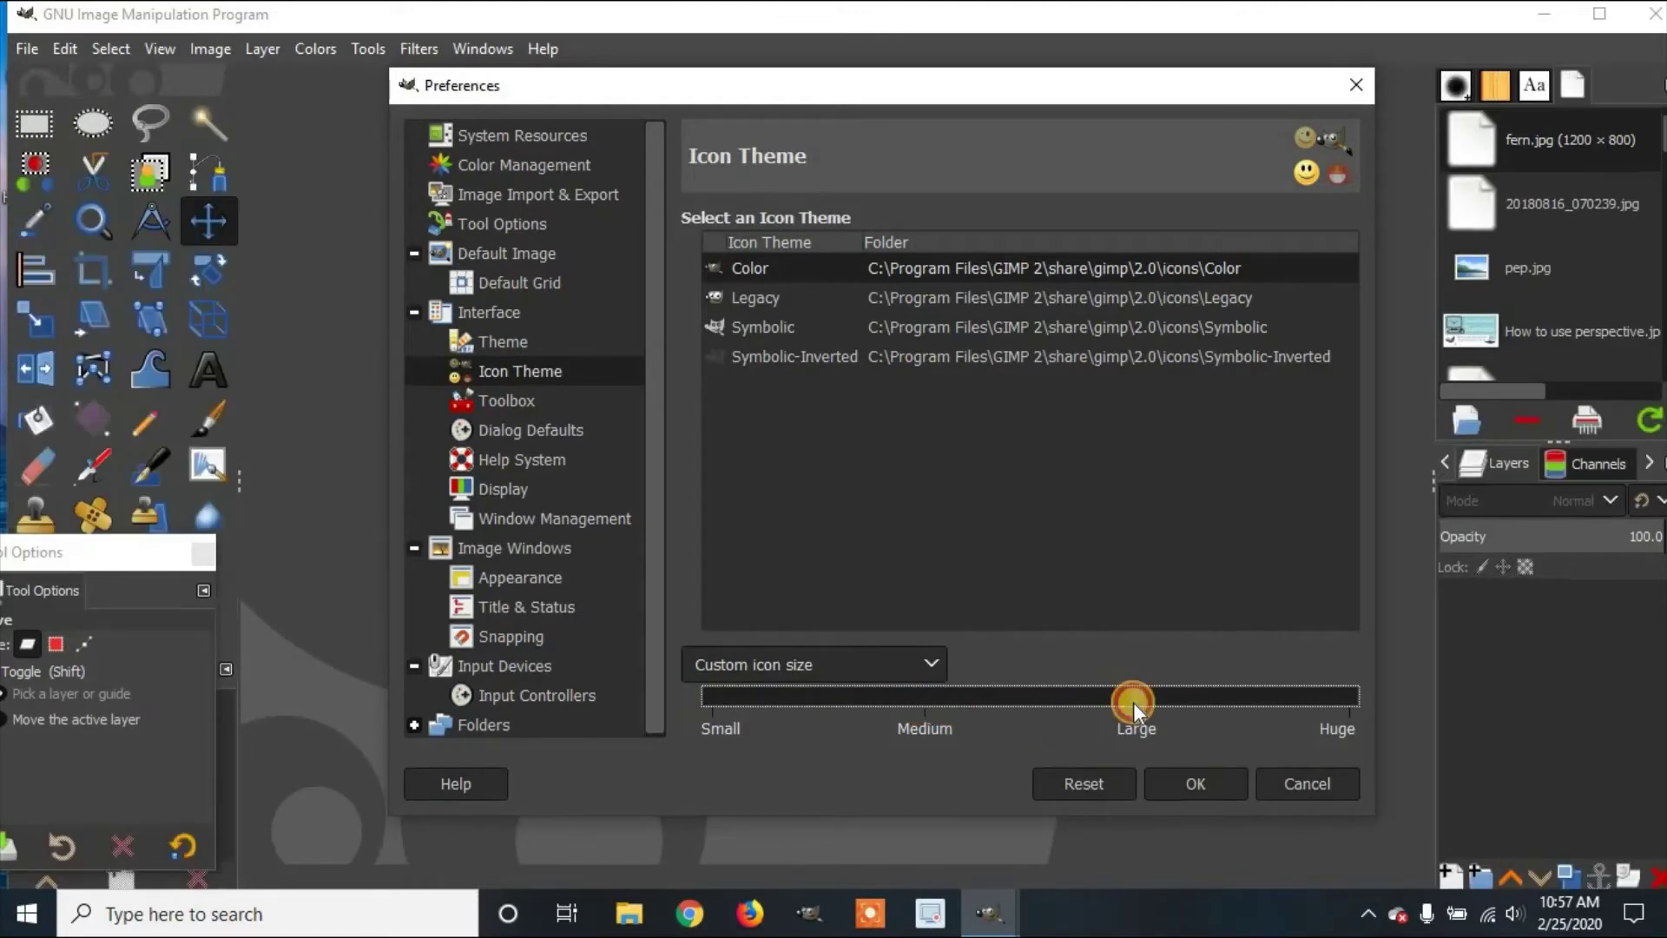
click(1375, 718)
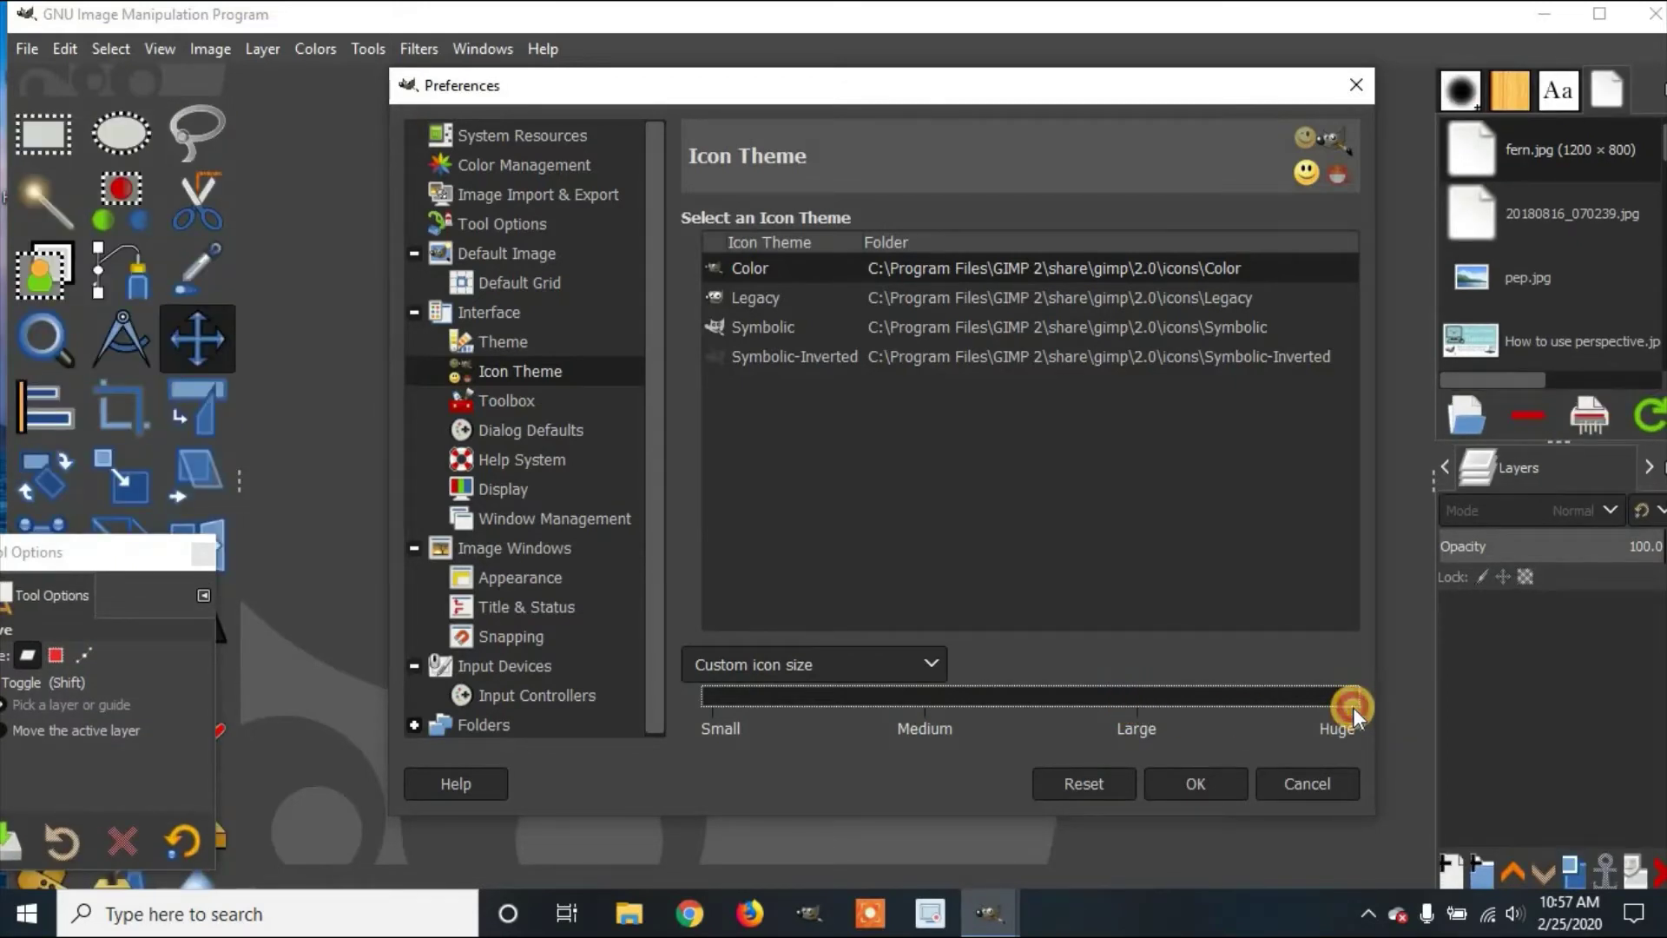
drag(1009, 702, 927, 699)
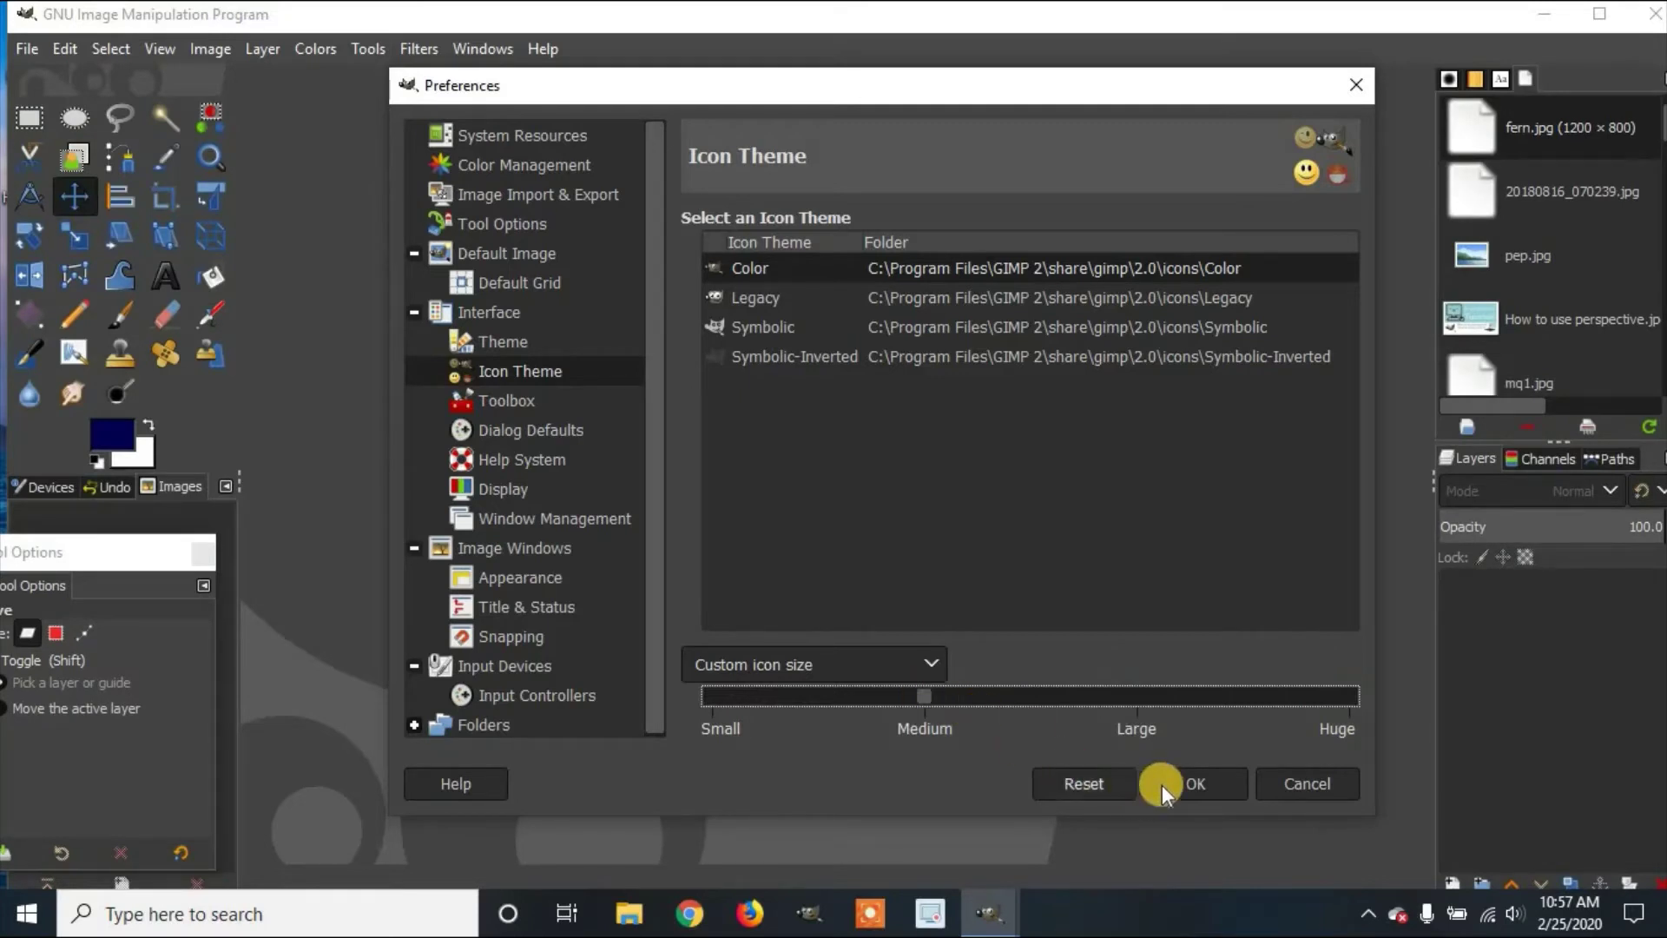
click(1197, 784)
Step: Apply the preferences, drag the Tool Options panel fully on screen, and reopen Preferences
click(1209, 793)
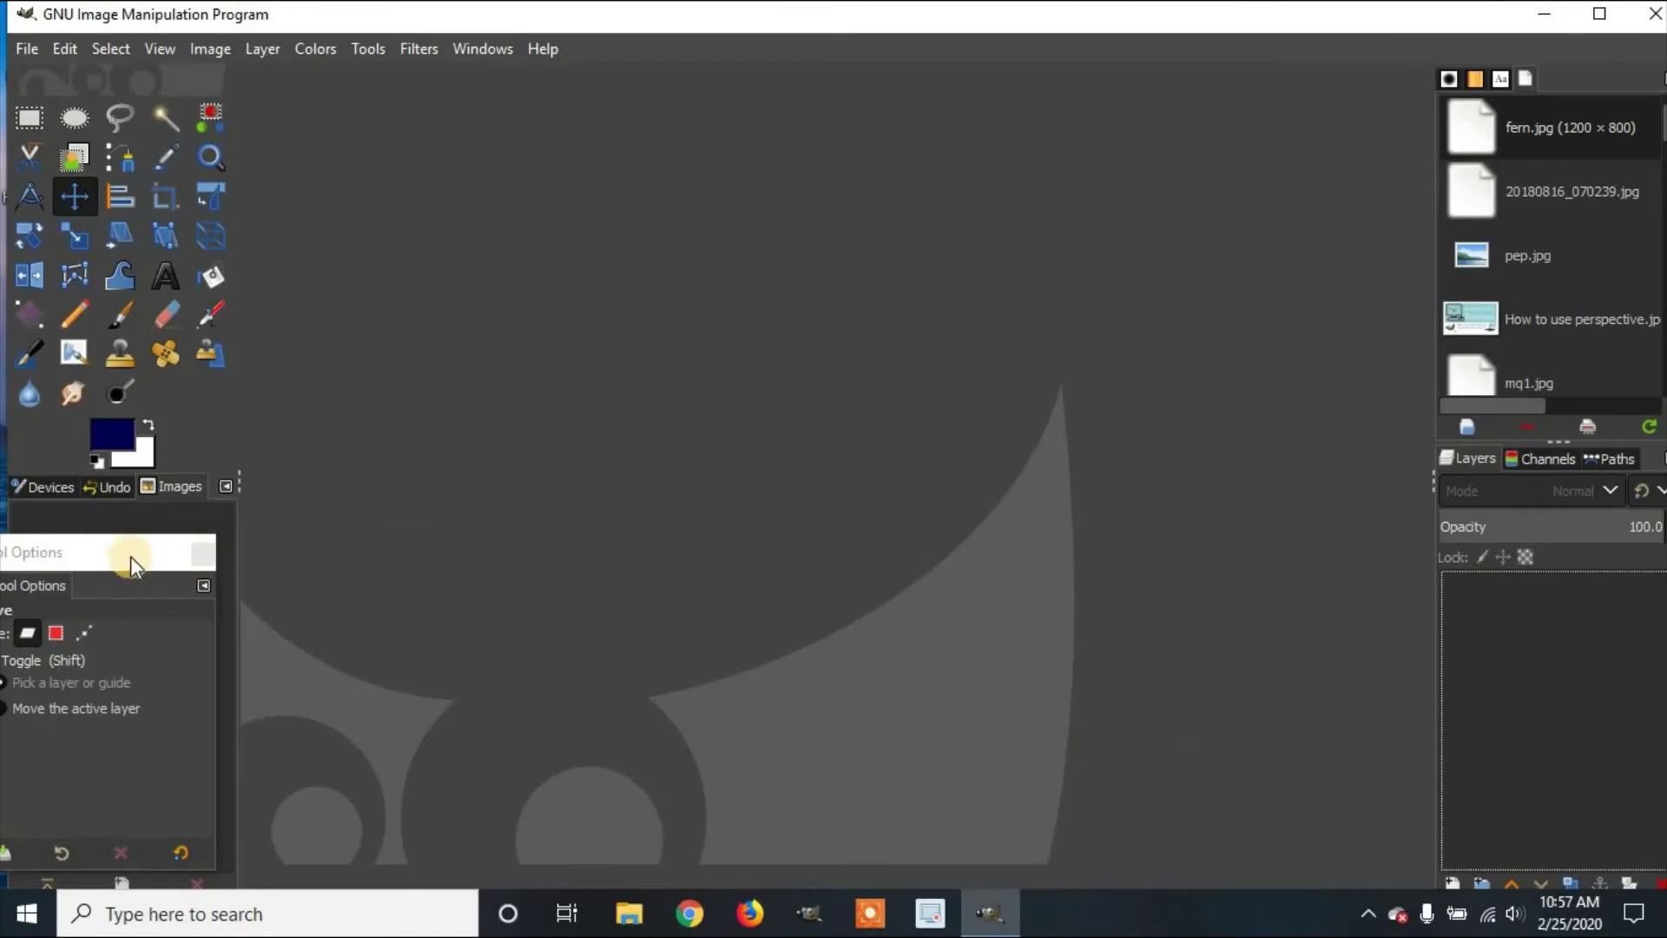
drag(130, 557, 163, 579)
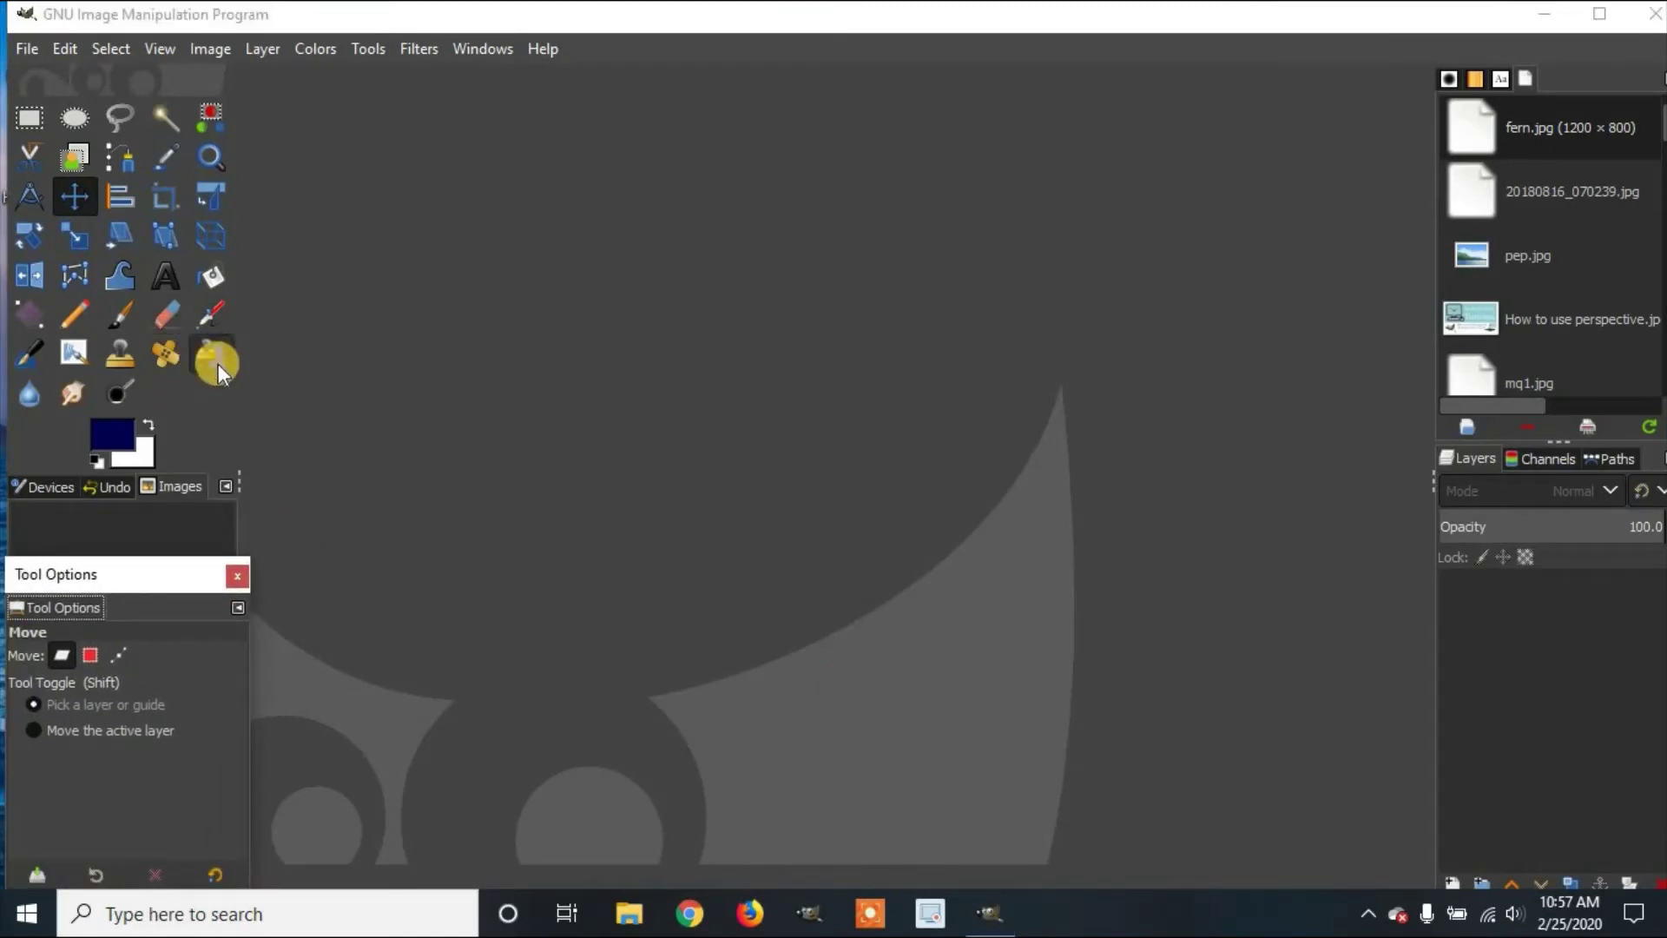
click(61, 44)
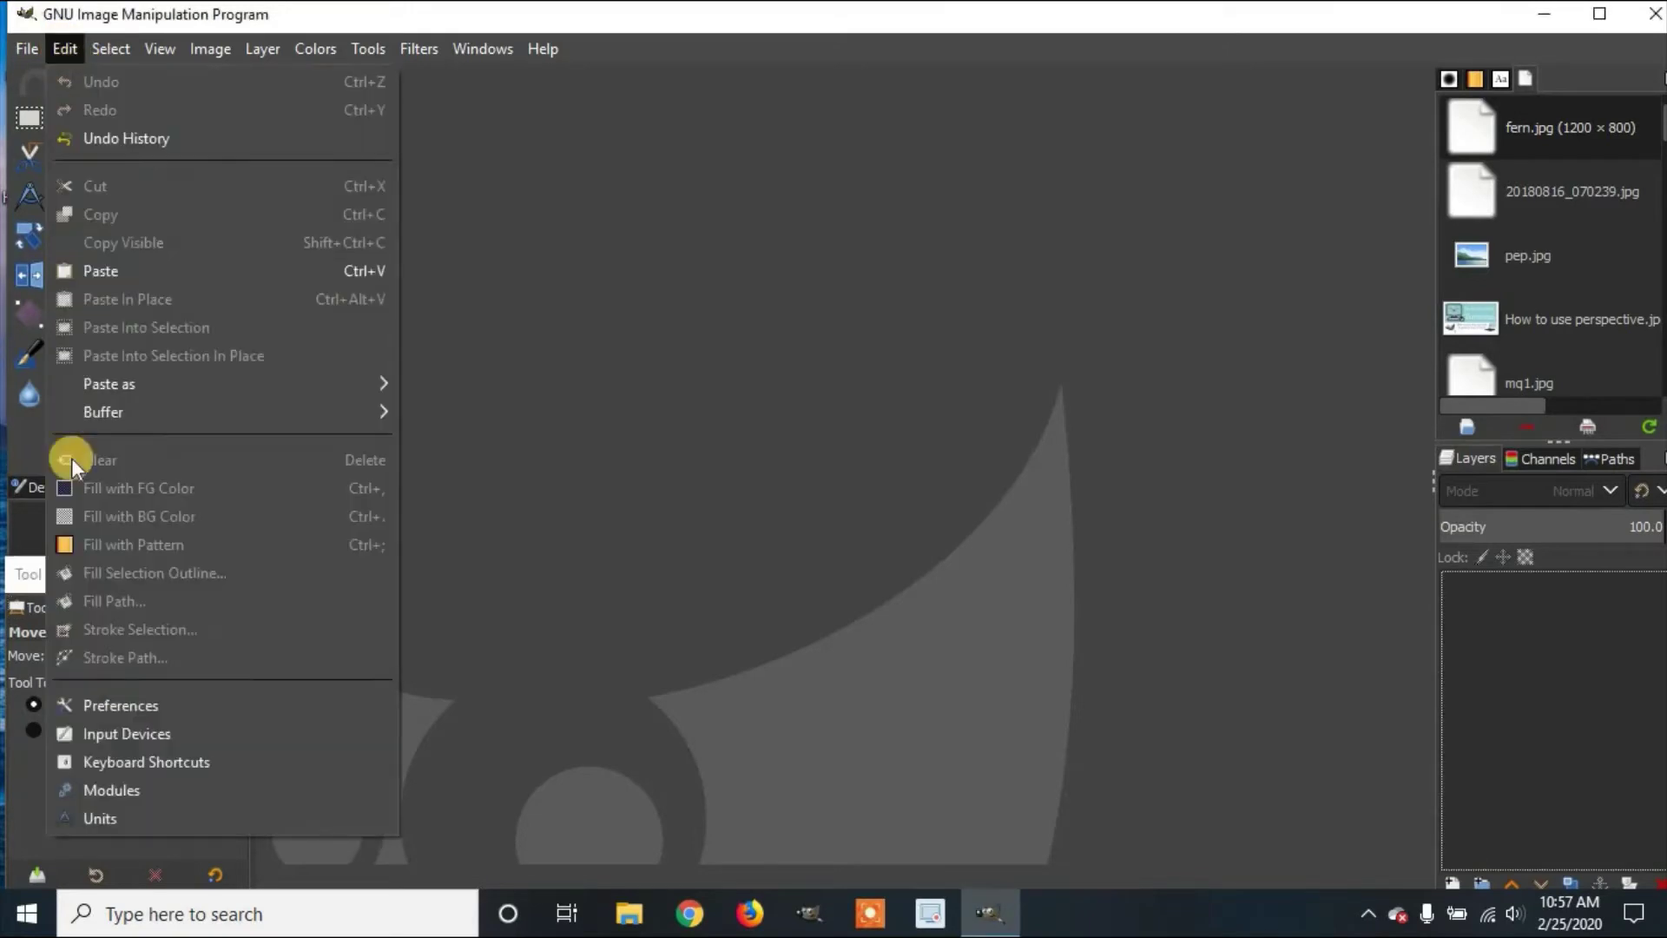
click(124, 713)
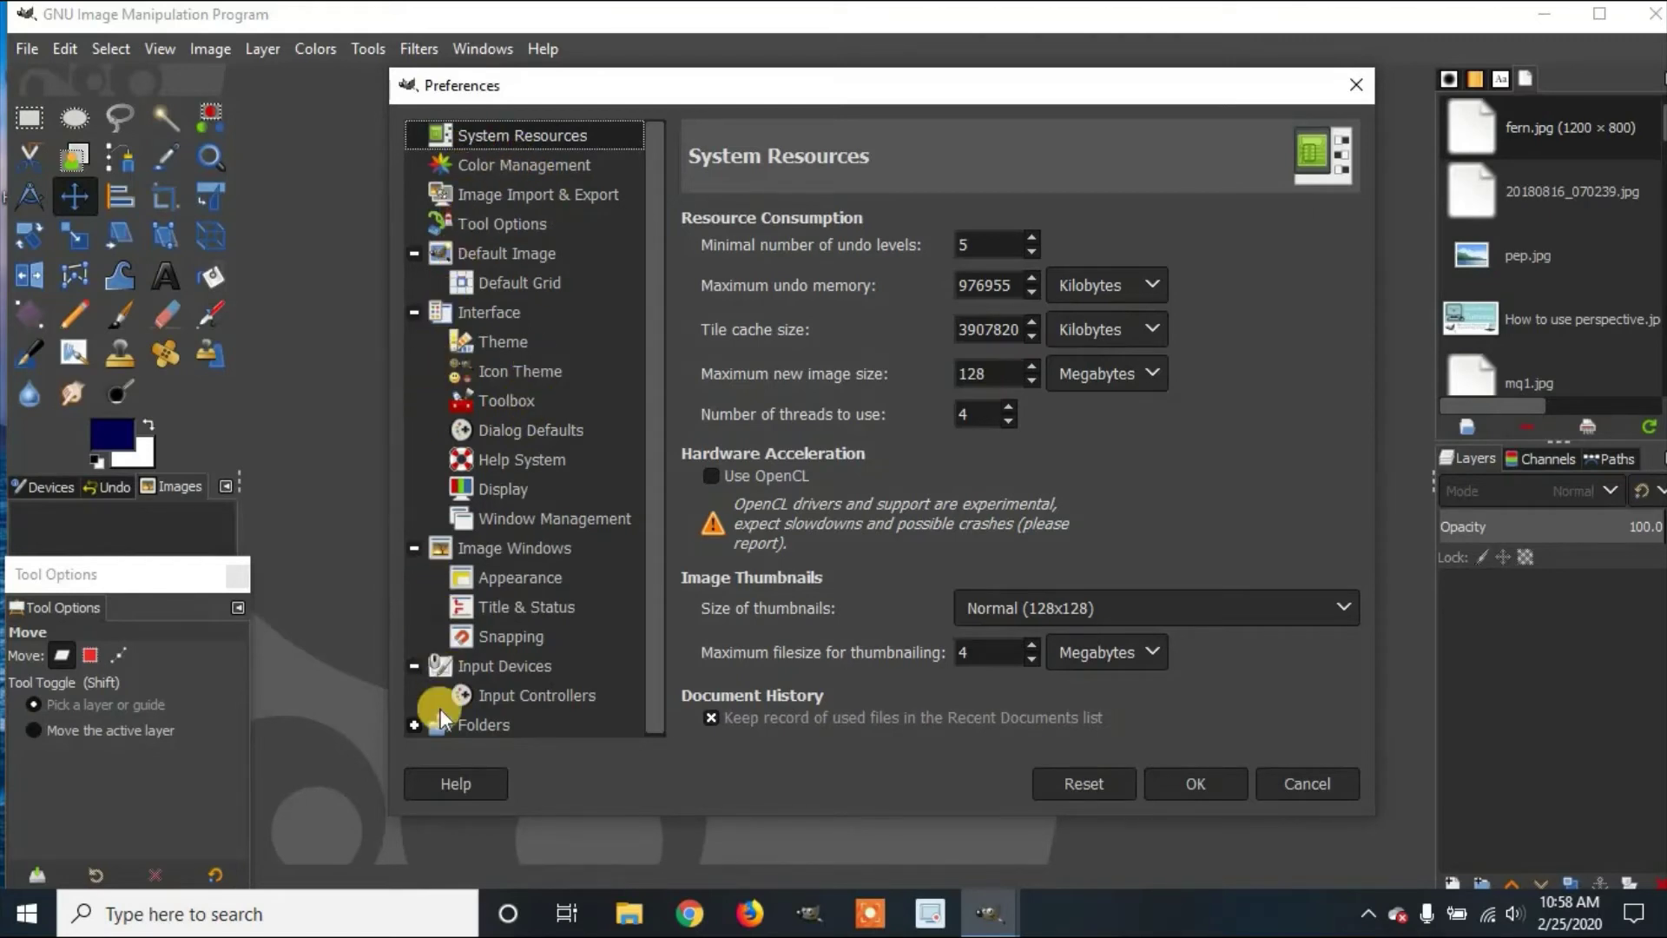
click(526, 401)
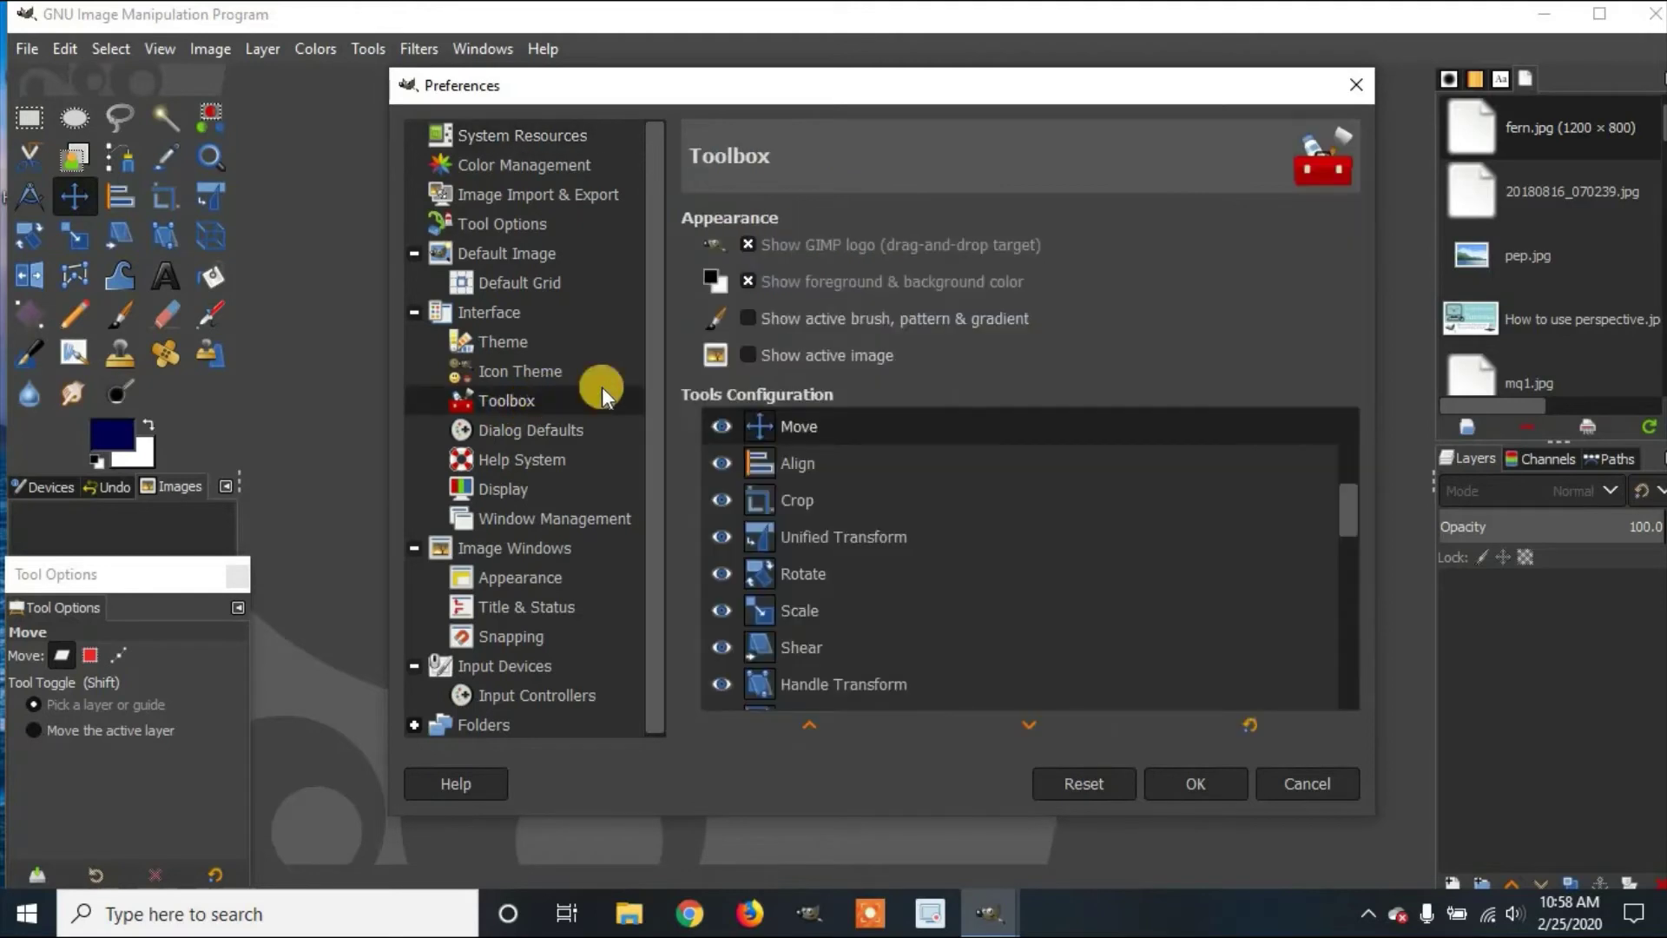
drag(830, 84, 725, 60)
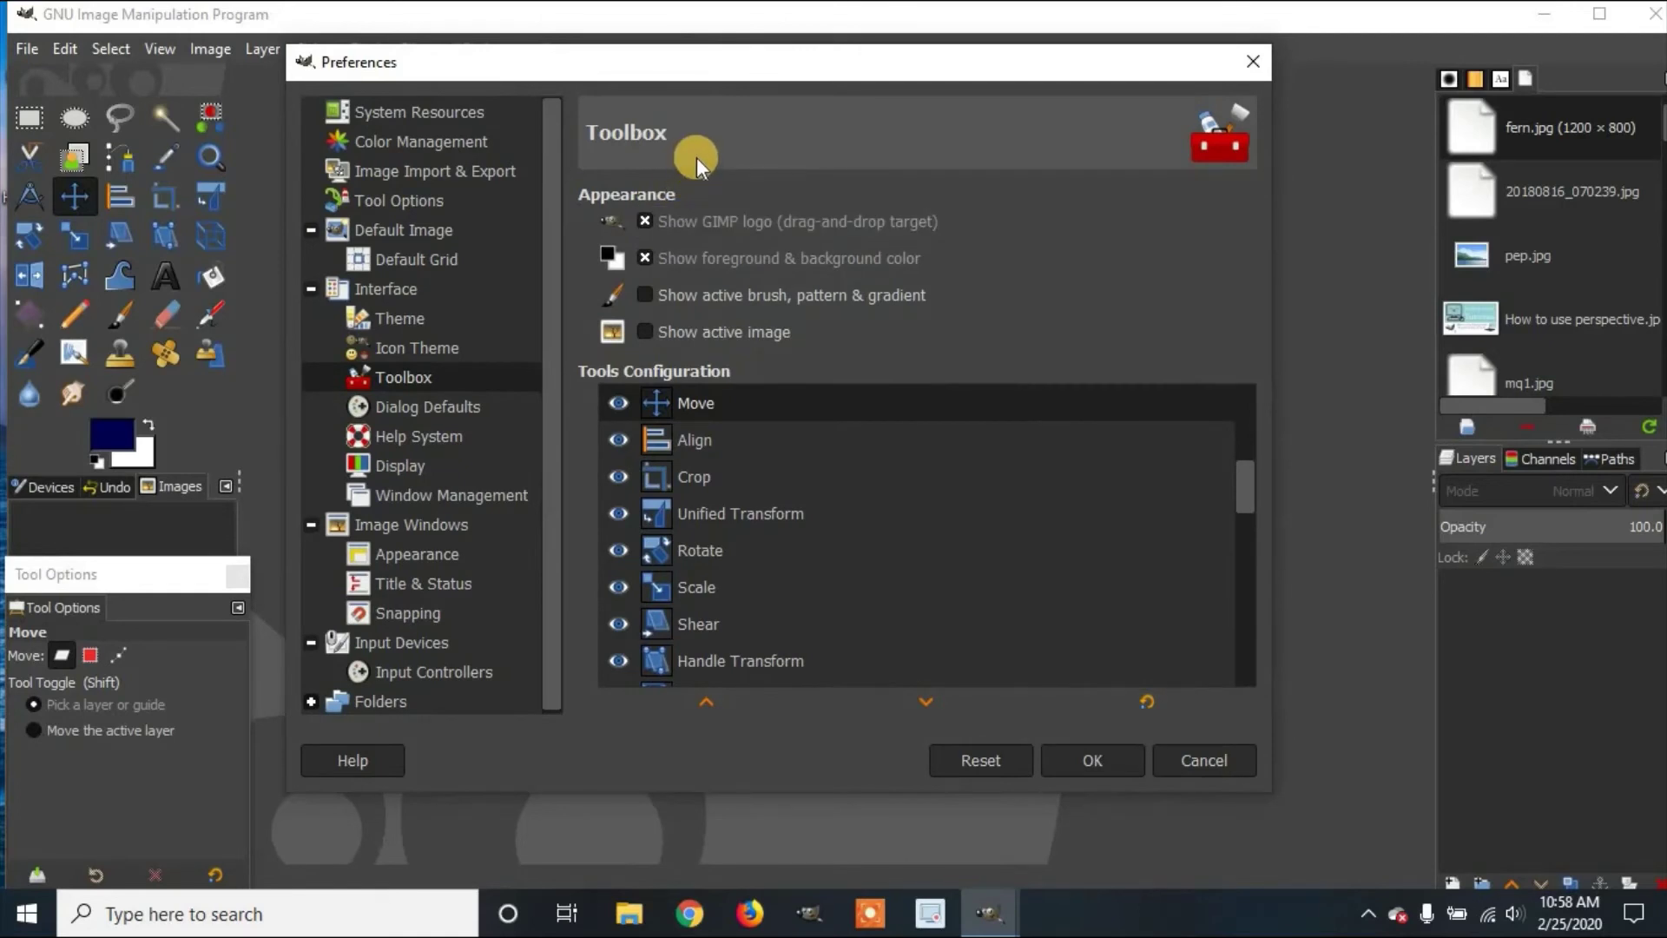
click(643, 255)
click(675, 220)
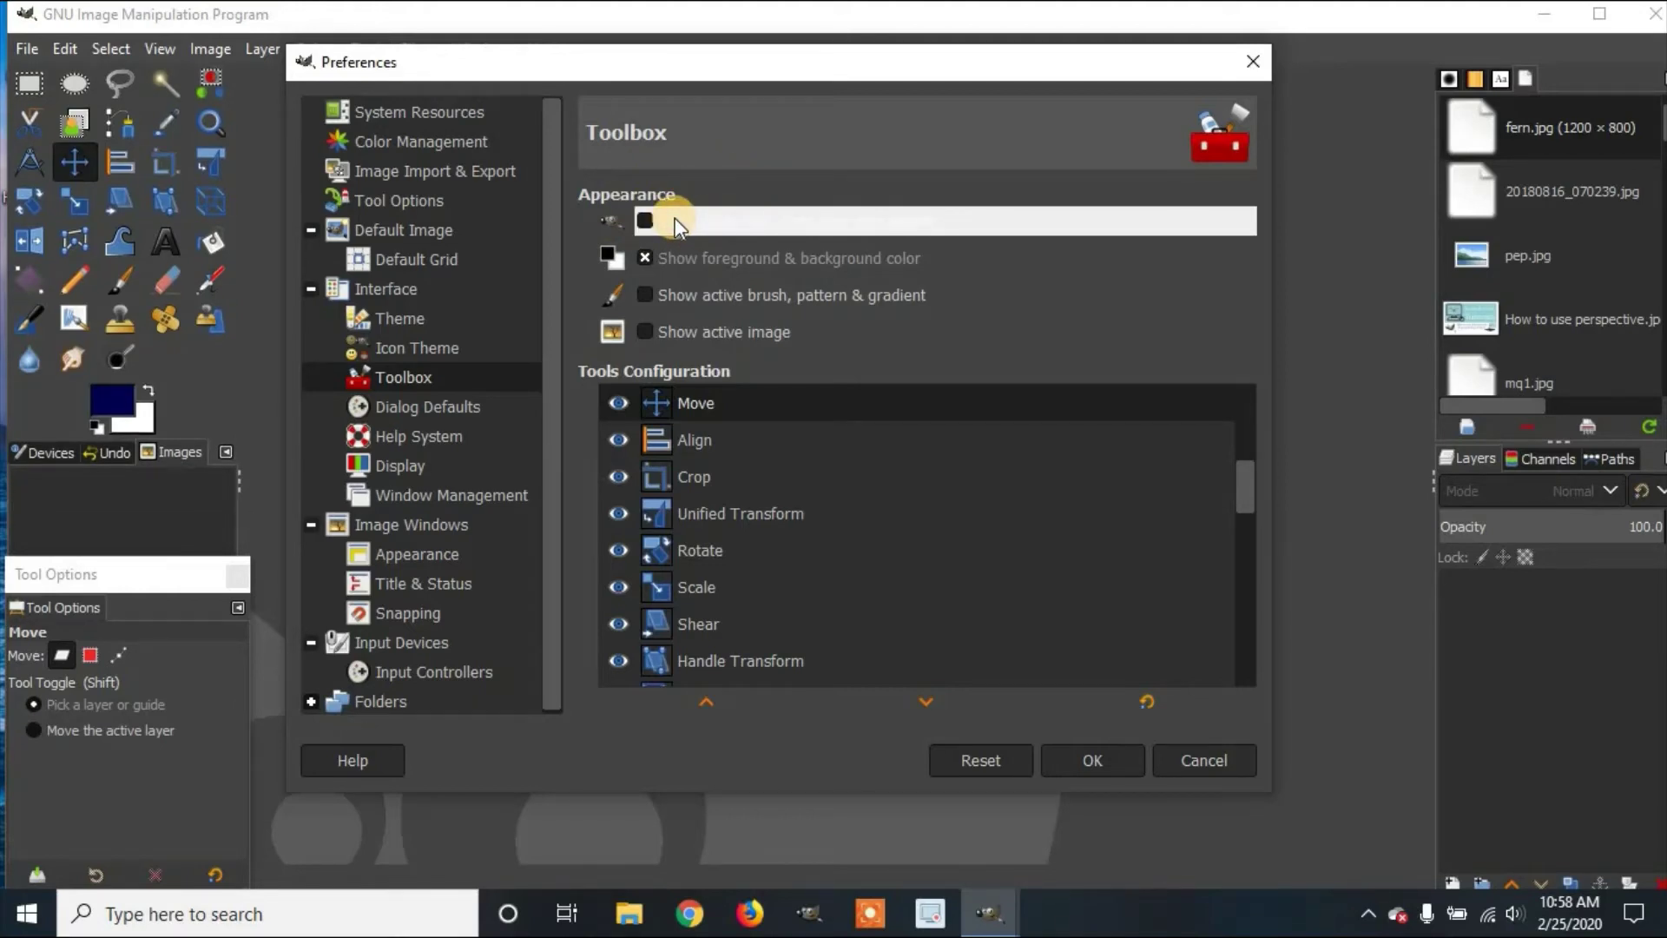
click(675, 221)
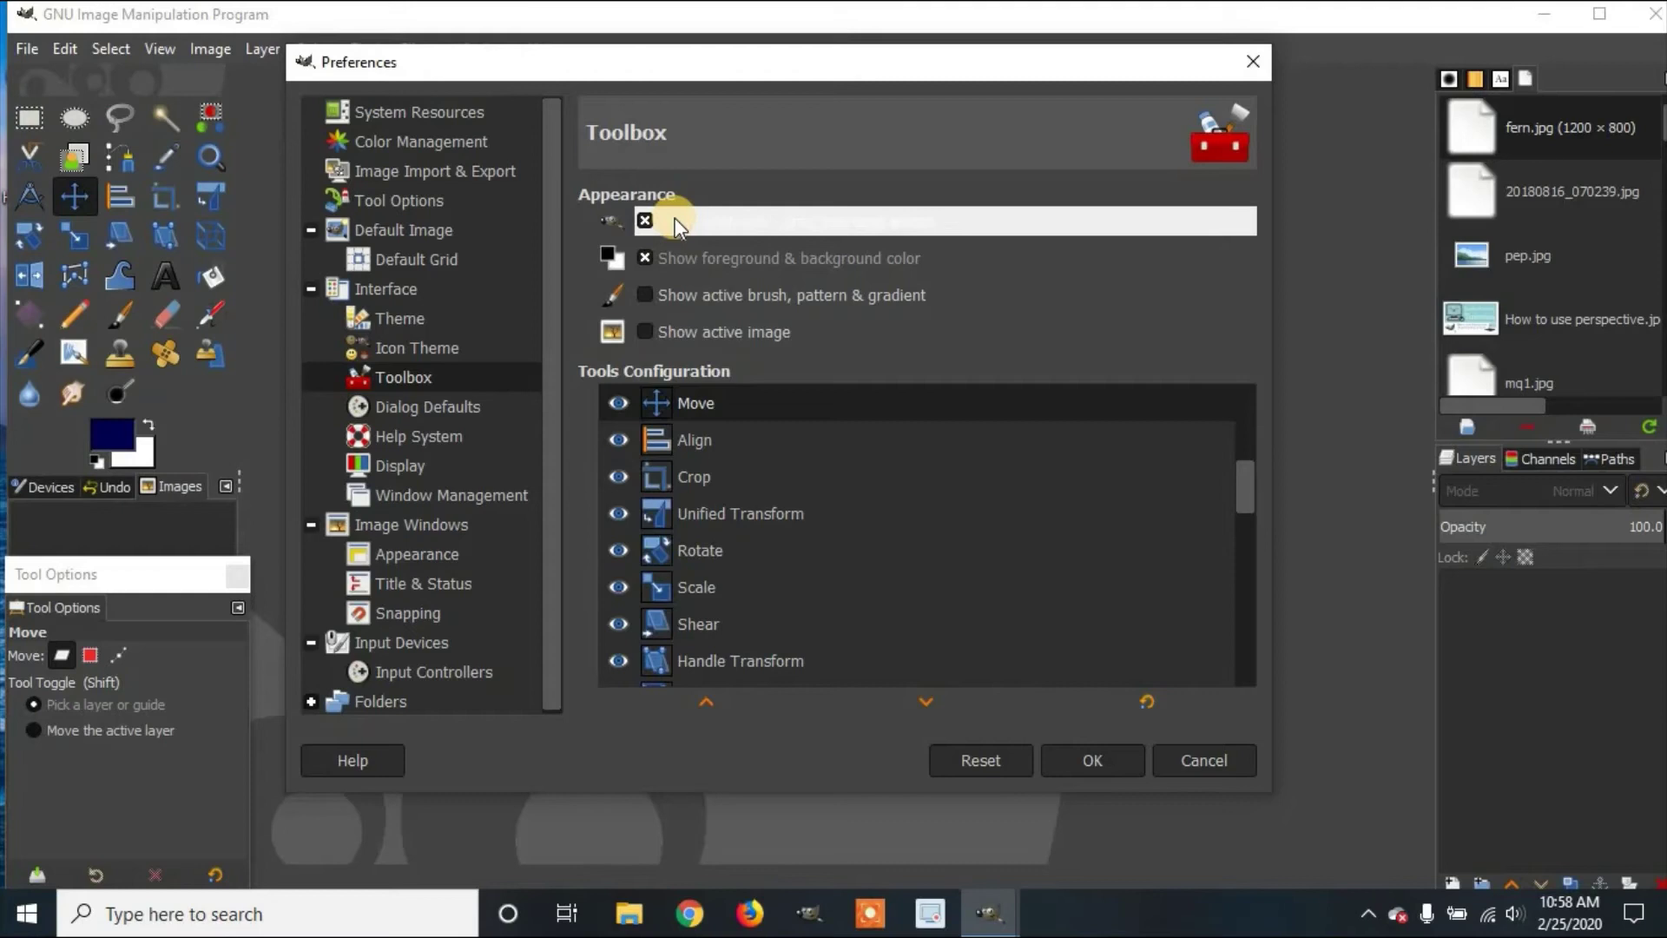
click(679, 220)
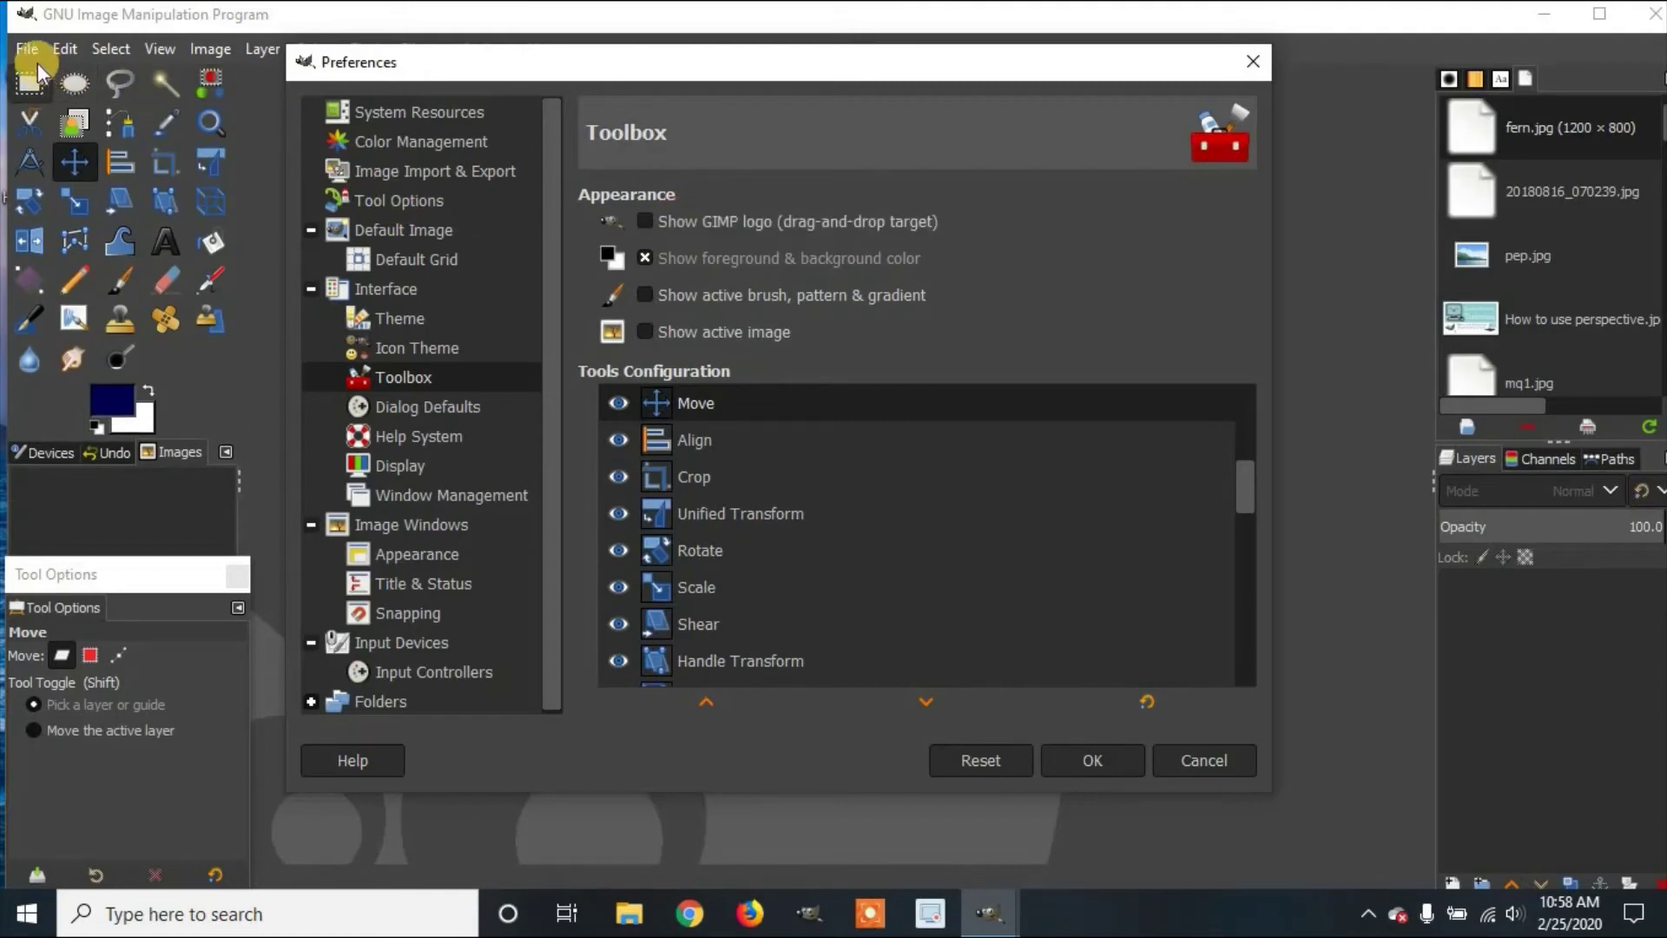
click(665, 223)
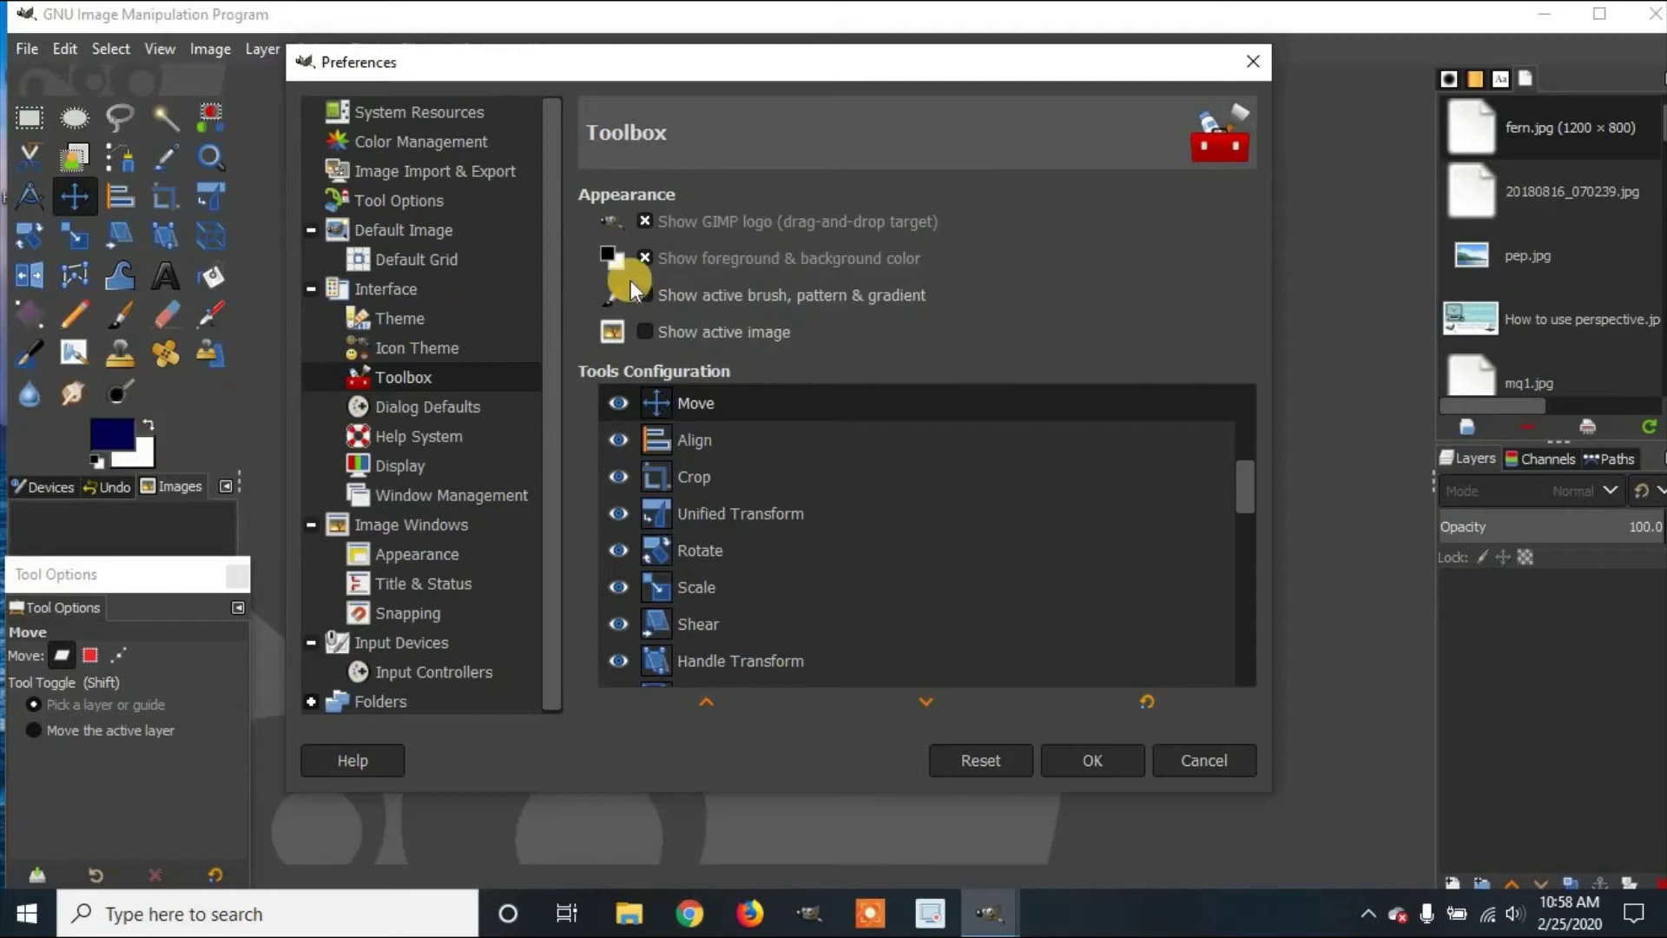
click(641, 261)
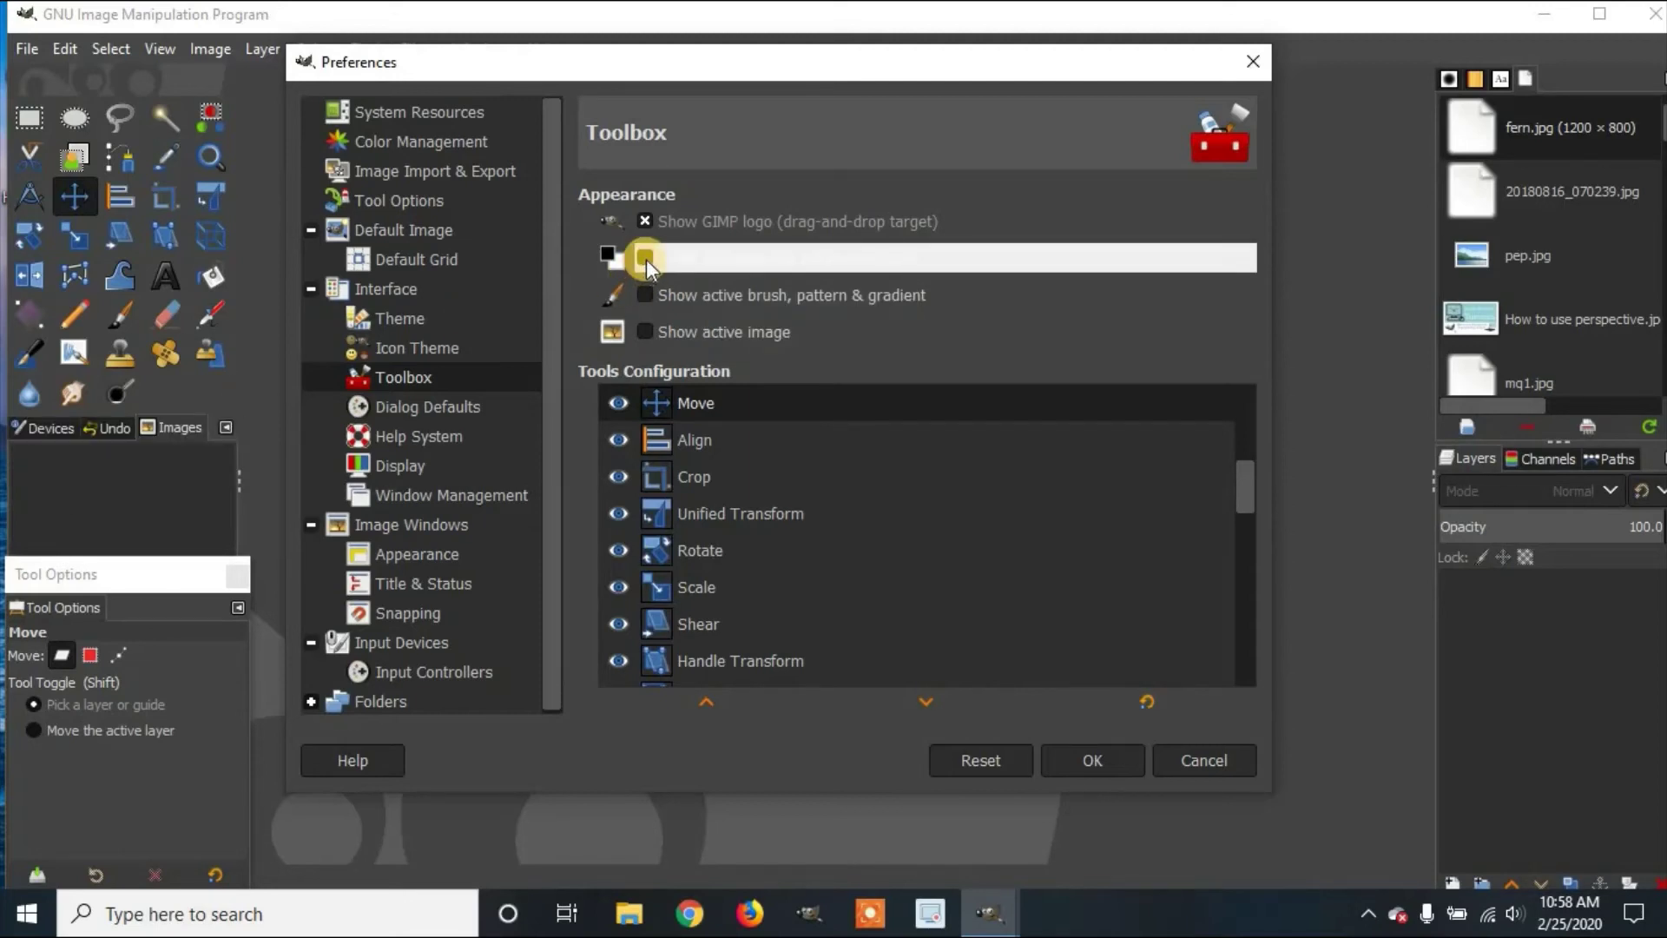
click(646, 258)
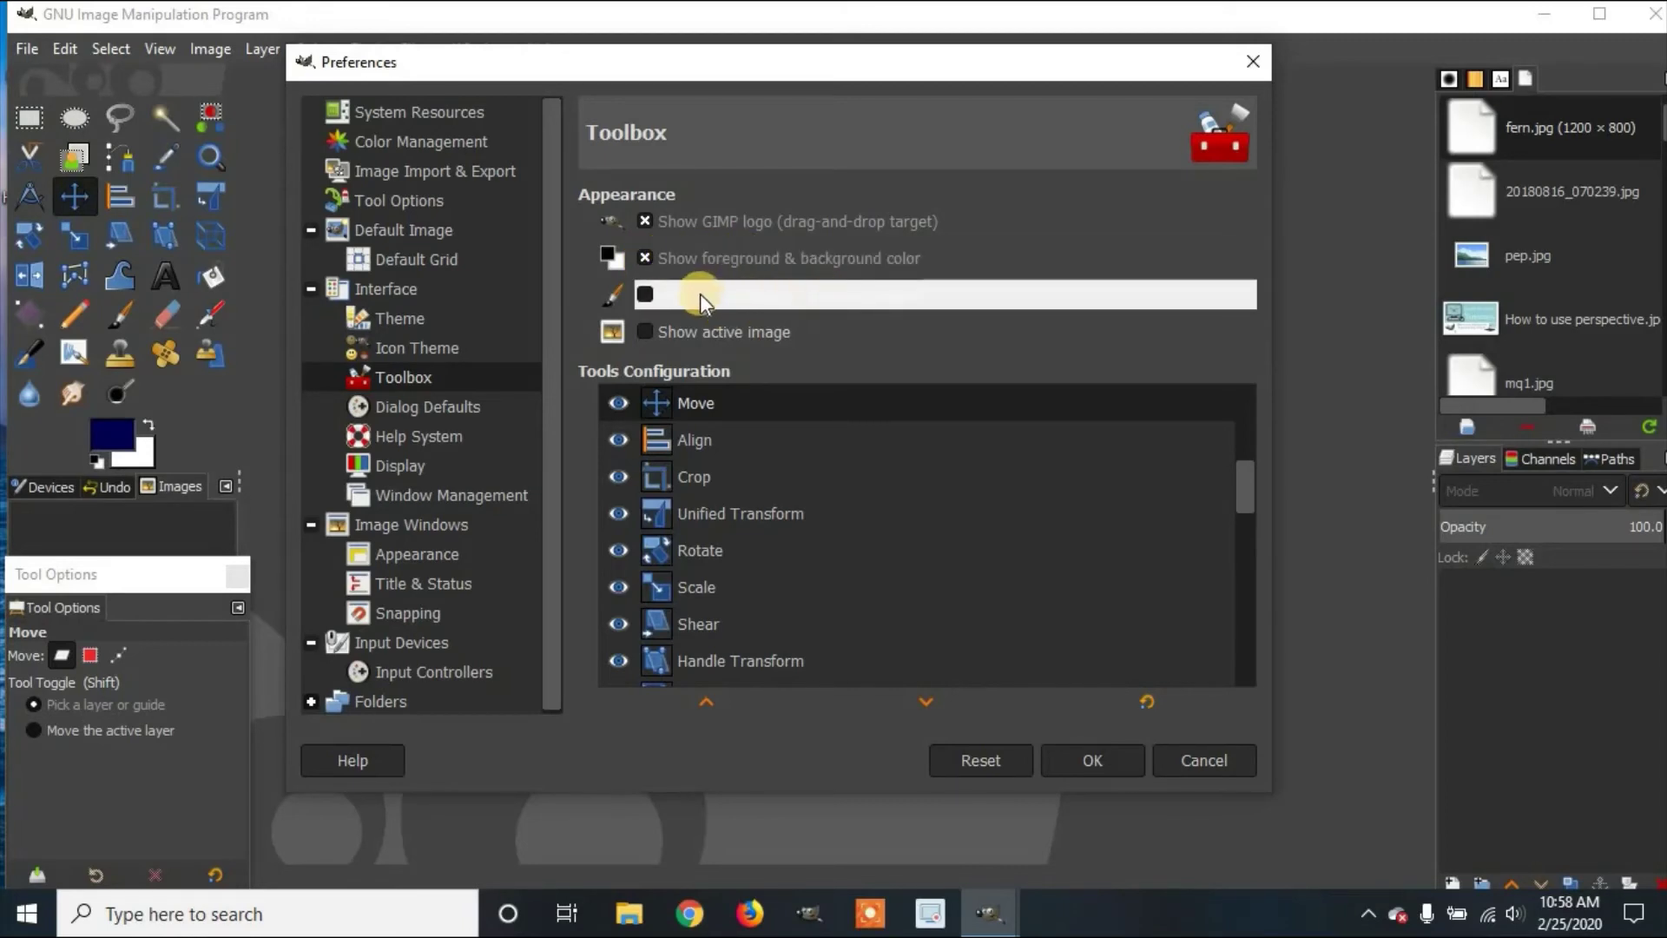
click(645, 292)
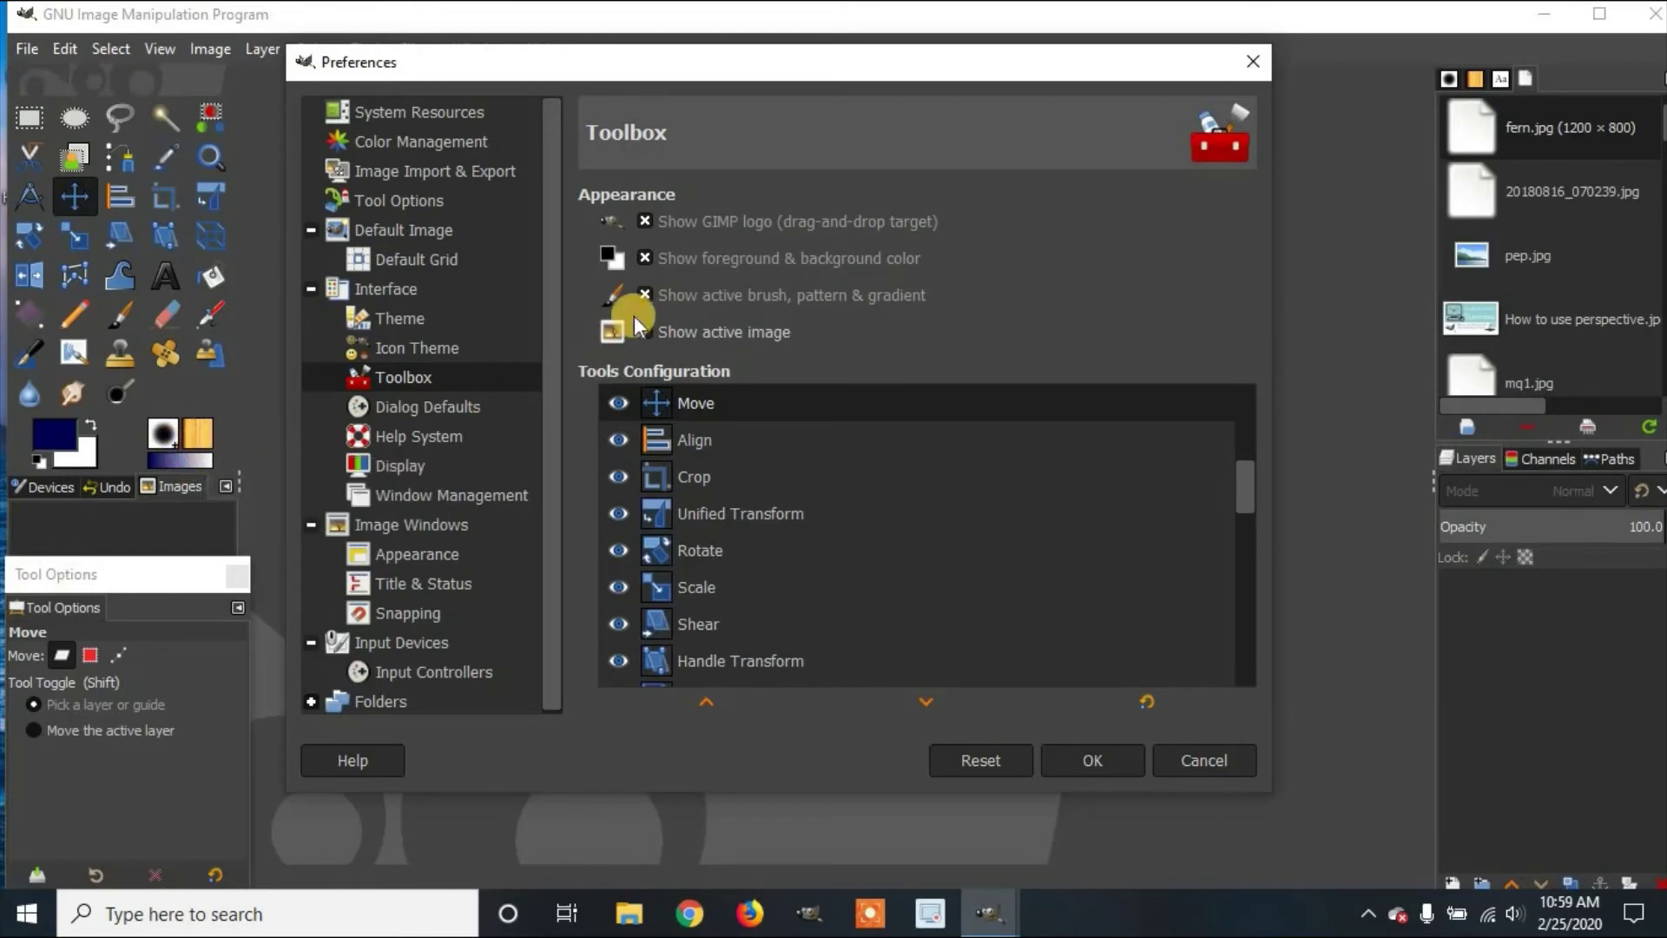
click(658, 299)
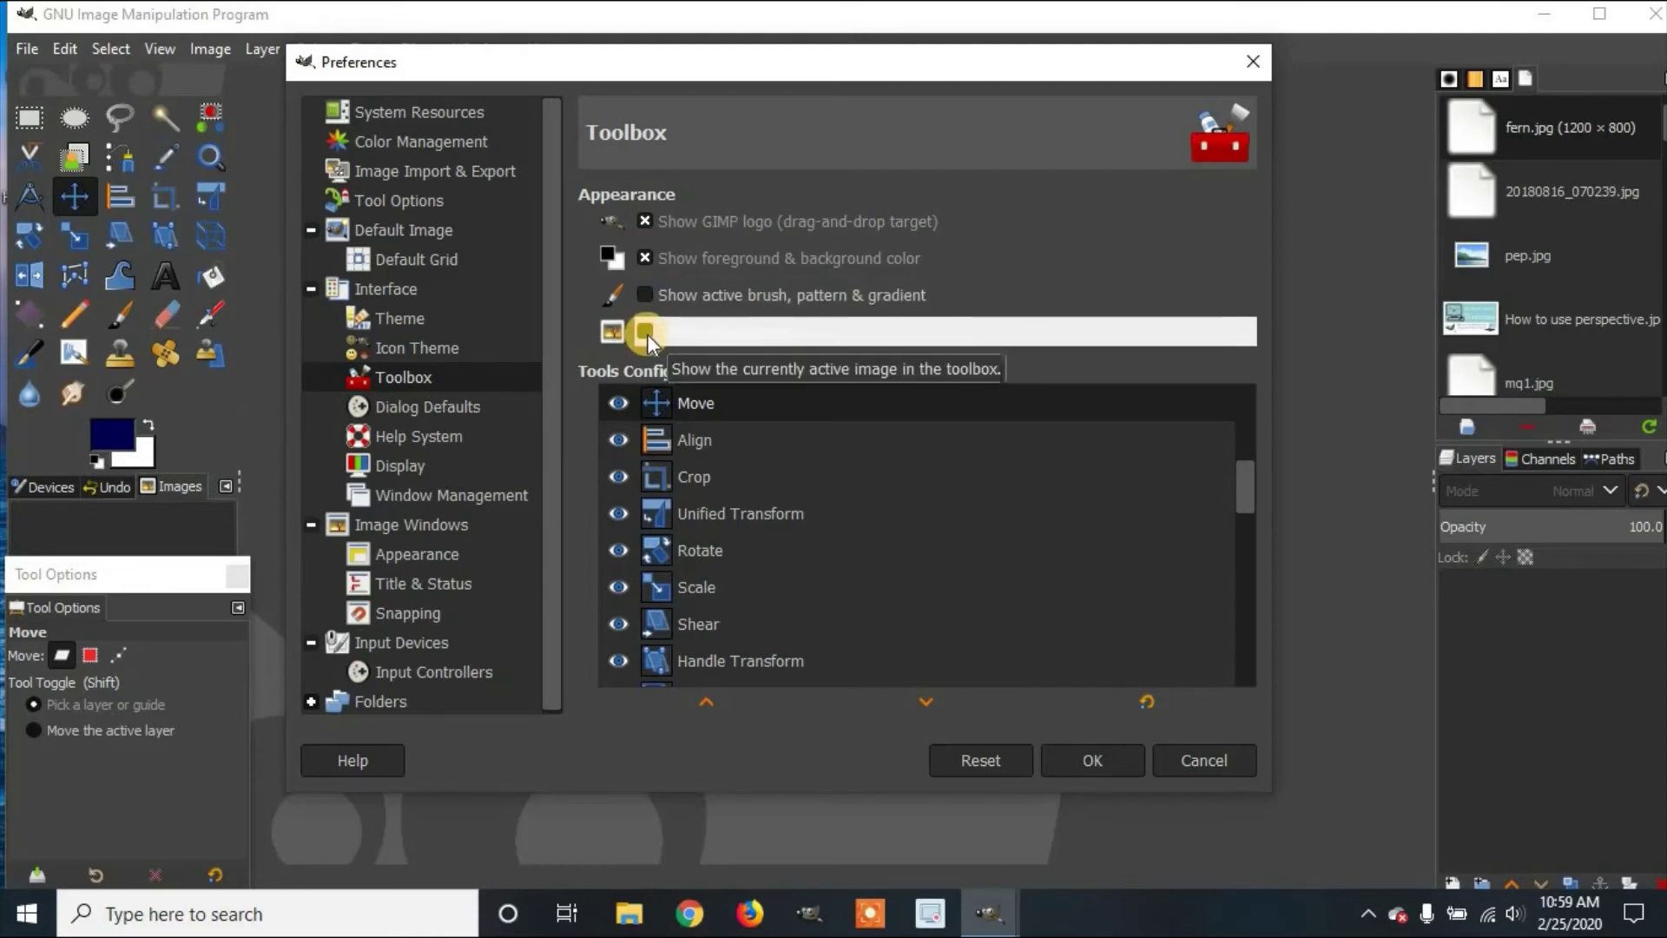
click(646, 333)
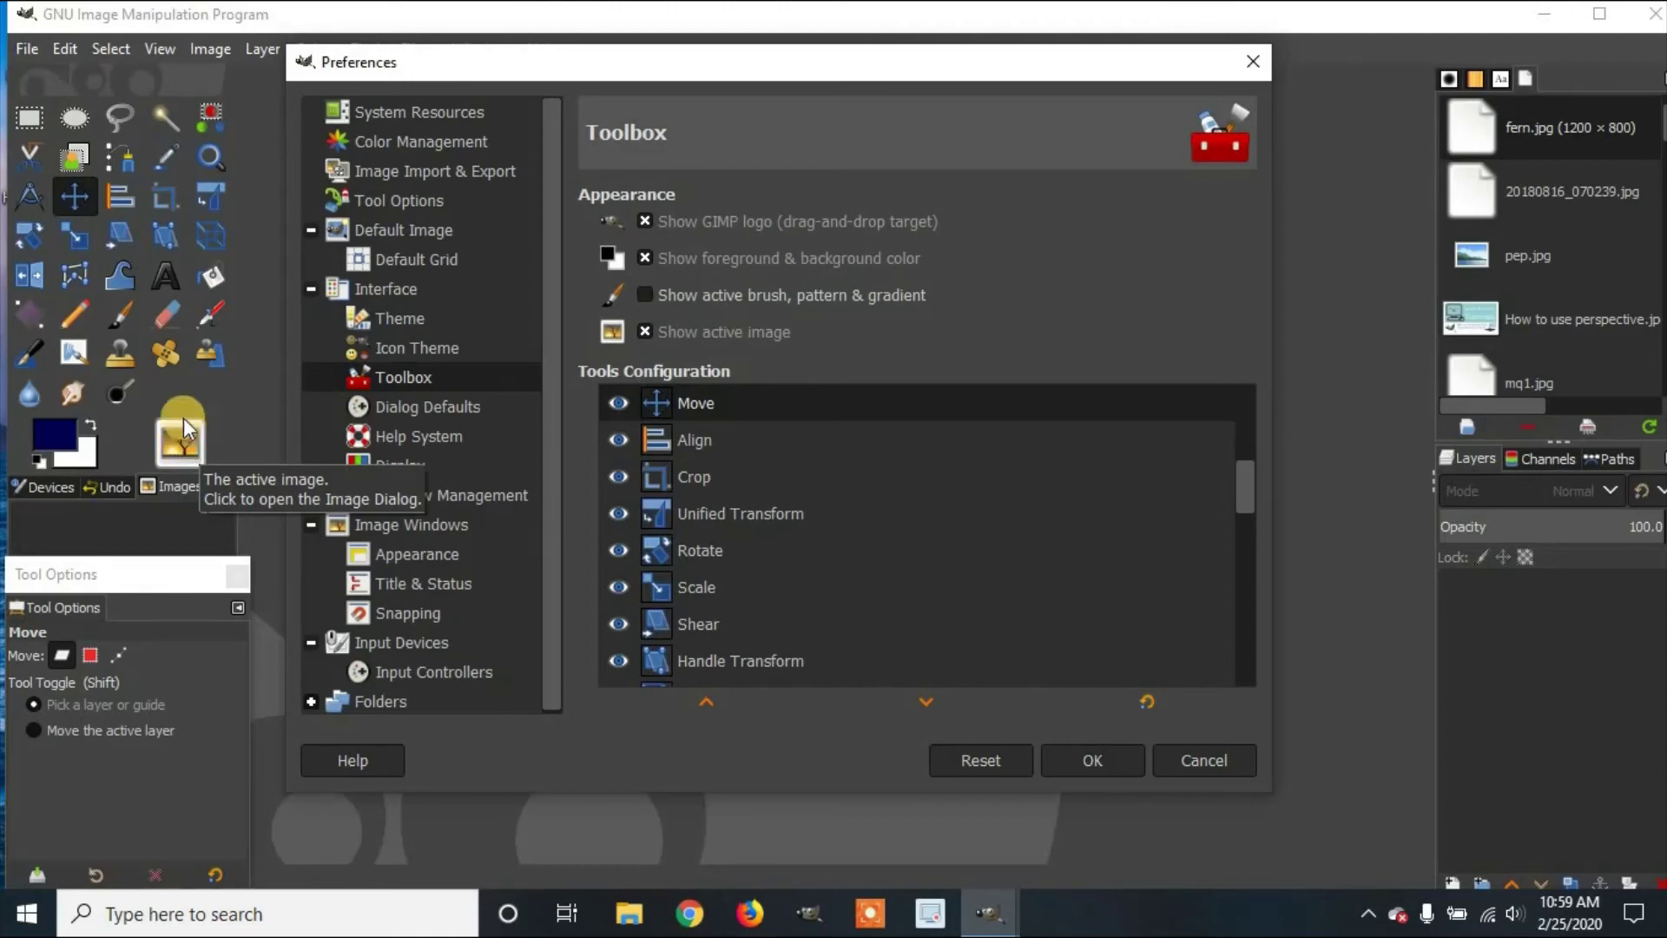
click(645, 331)
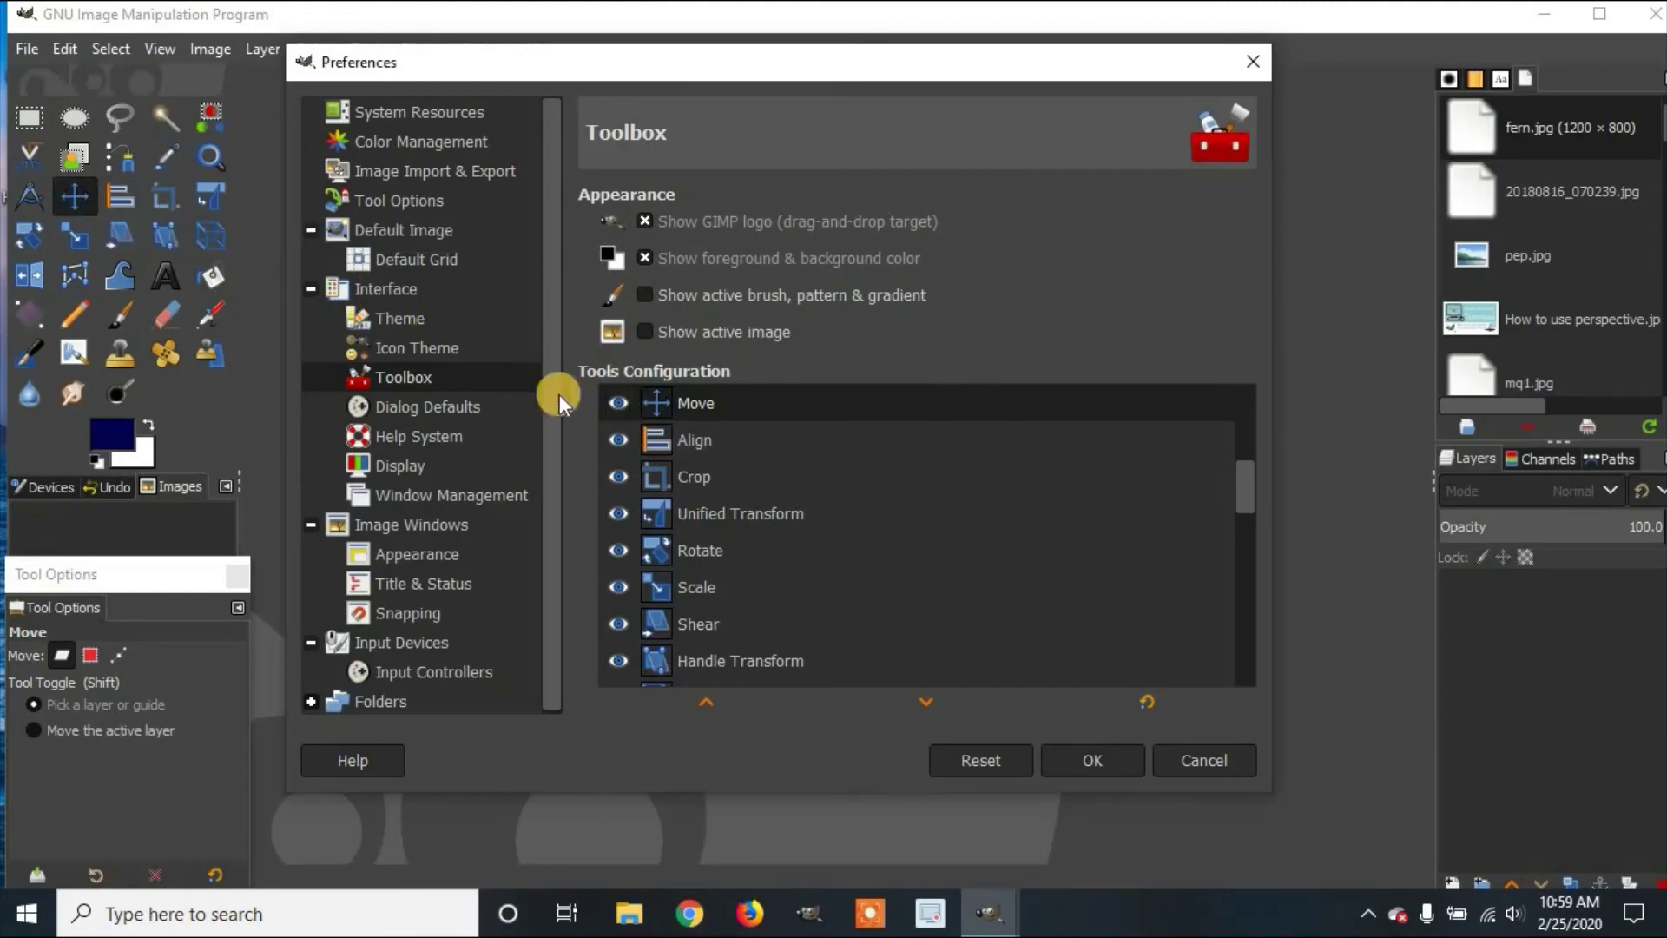
click(618, 403)
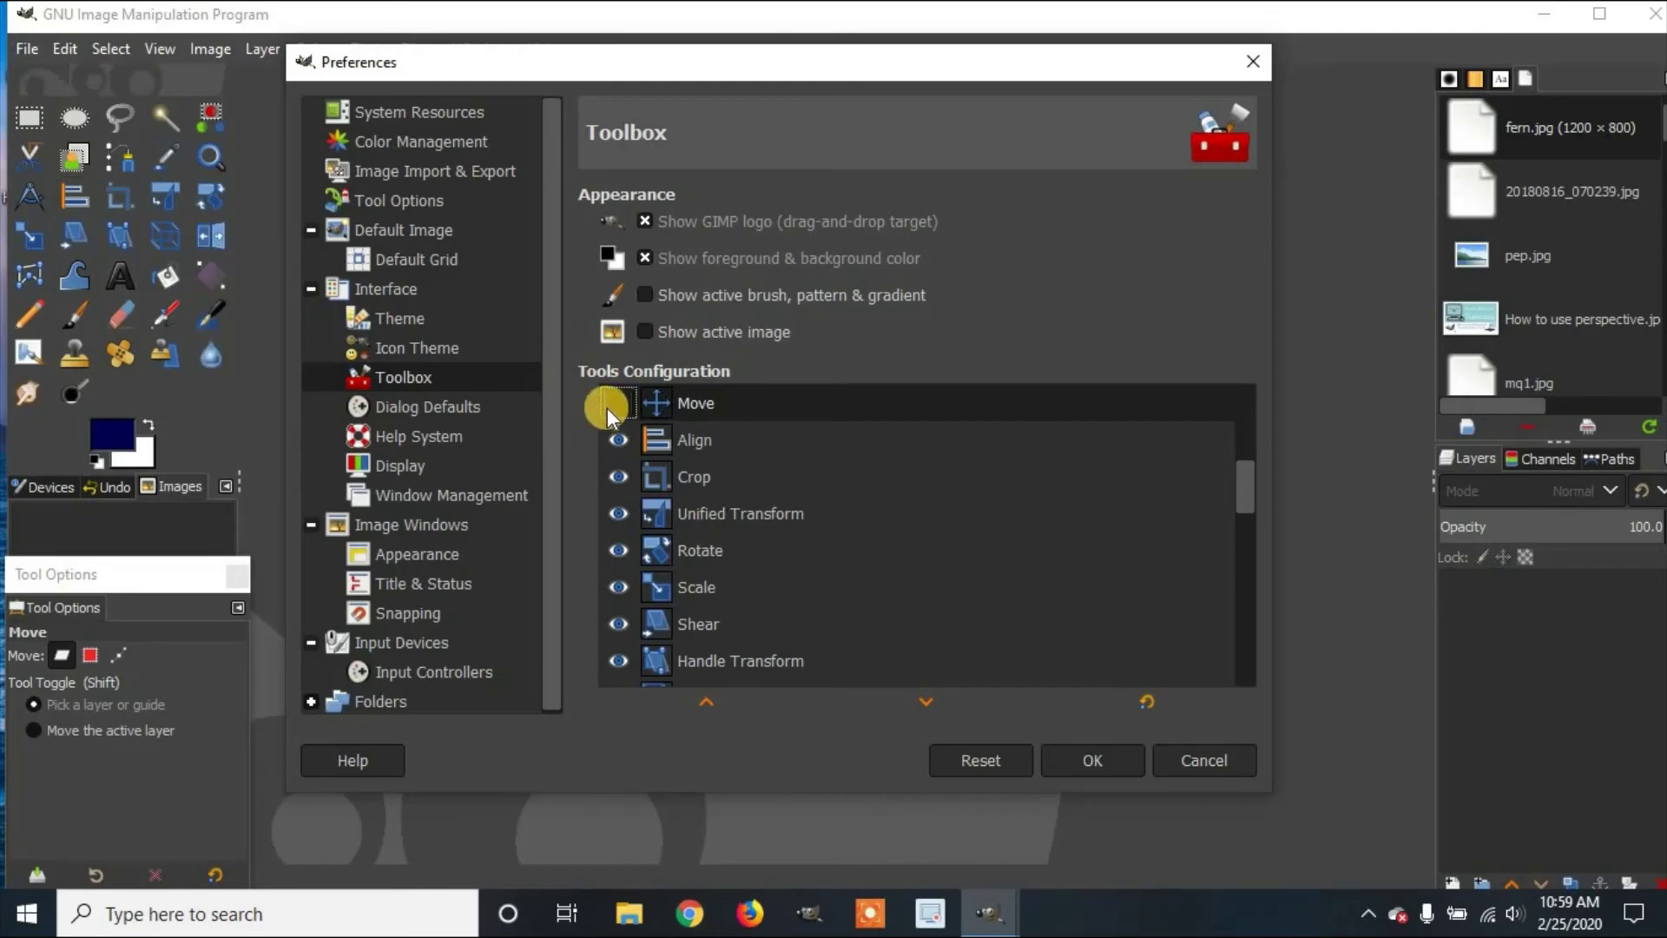
click(619, 405)
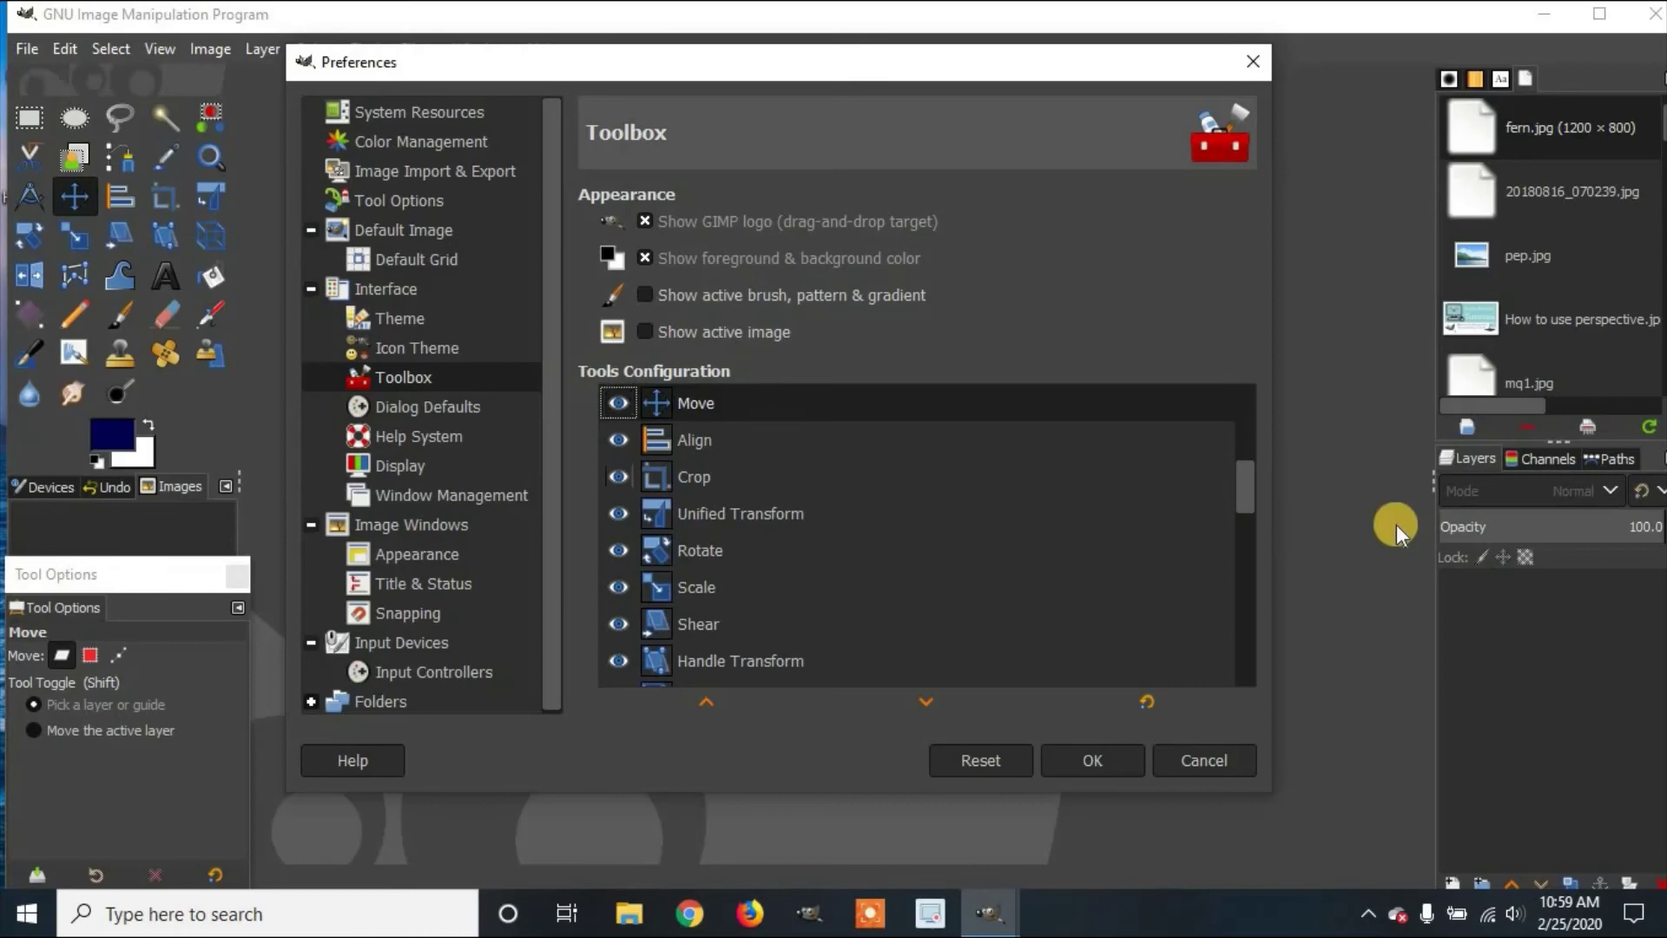
mouse_move(1242, 486)
mouse_down()
mouse_move(1258, 404)
mouse_move(1247, 513)
mouse_move(1210, 606)
mouse_move(1218, 674)
mouse_up()
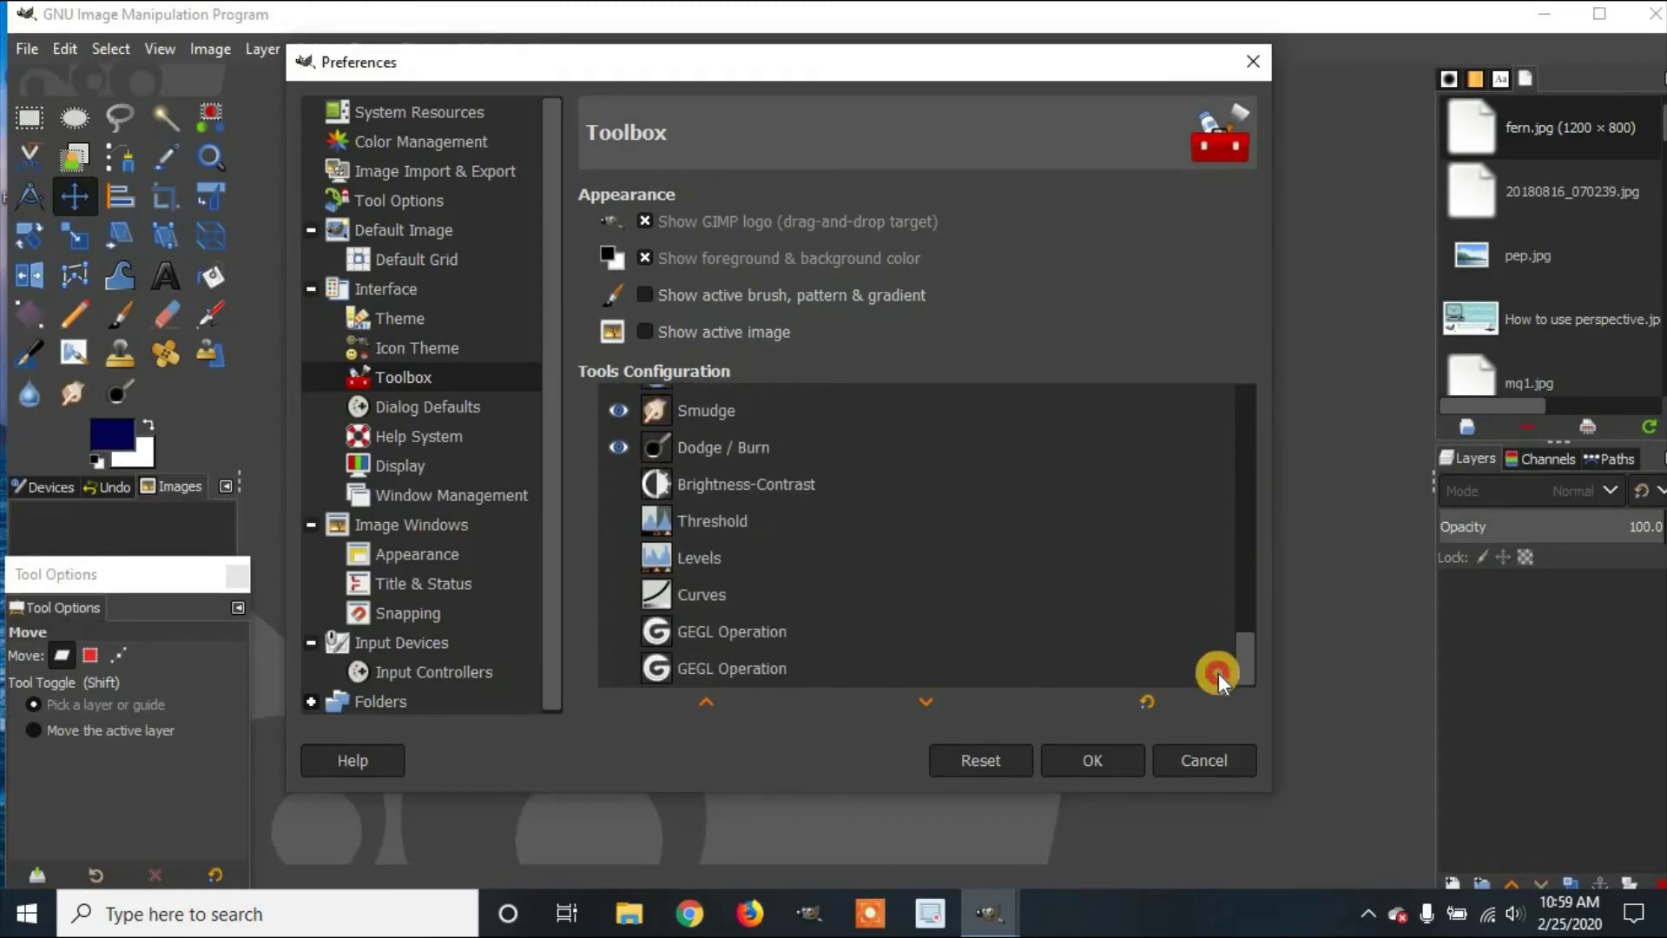
click(613, 484)
click(609, 484)
click(607, 519)
click(607, 519)
click(613, 555)
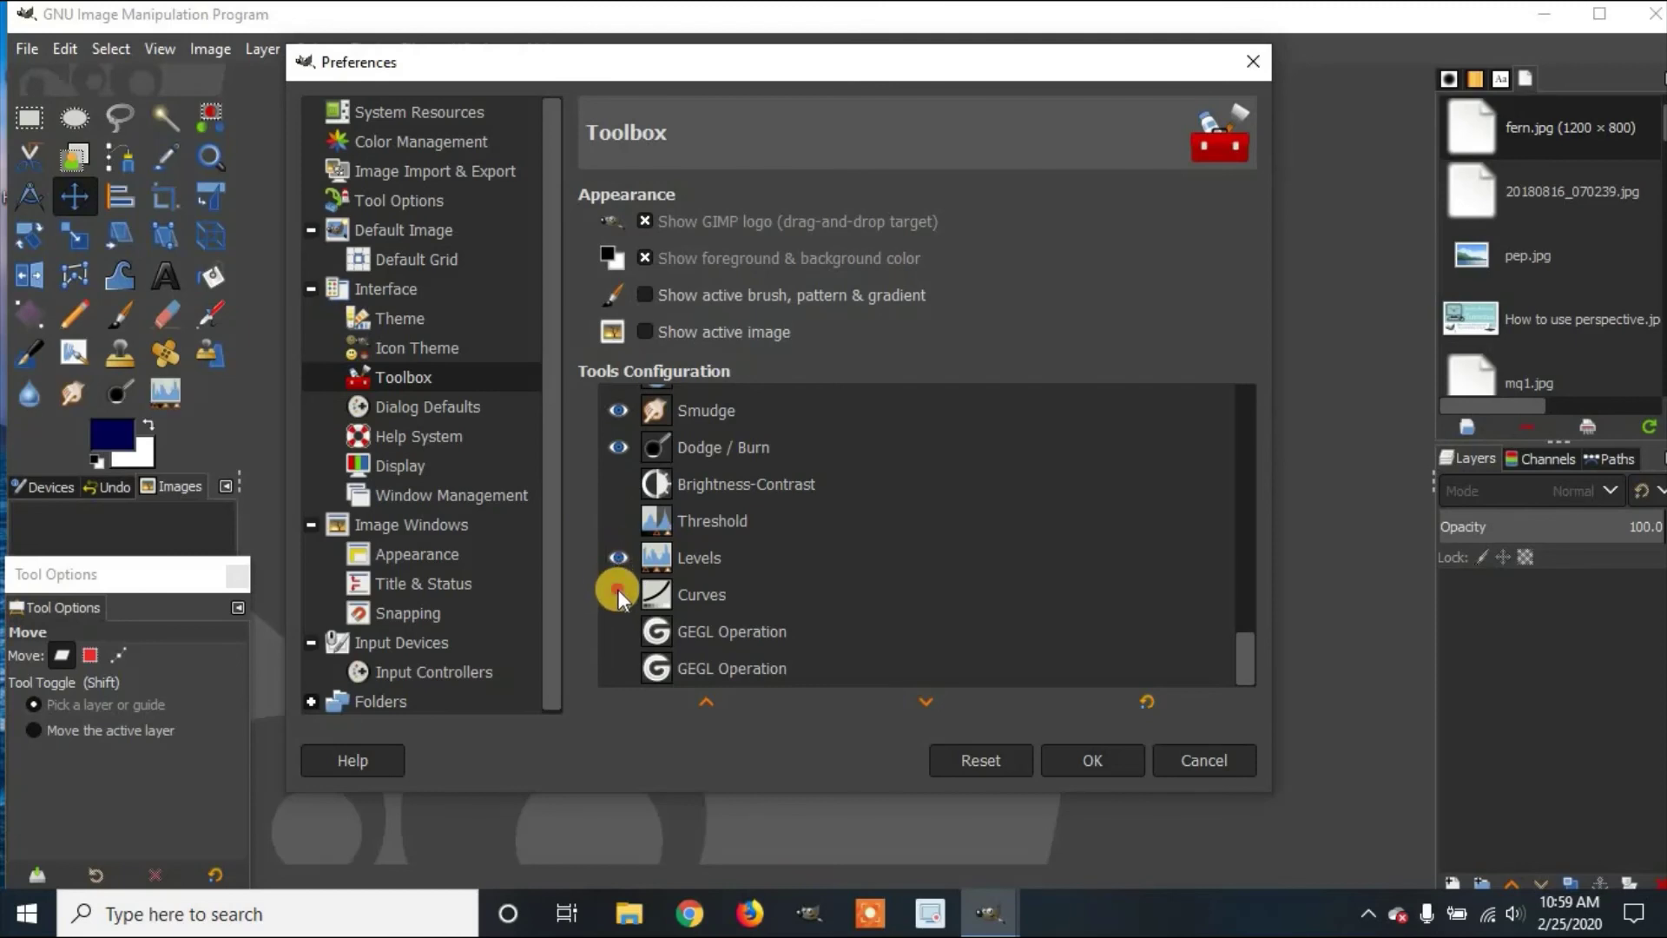
click(619, 591)
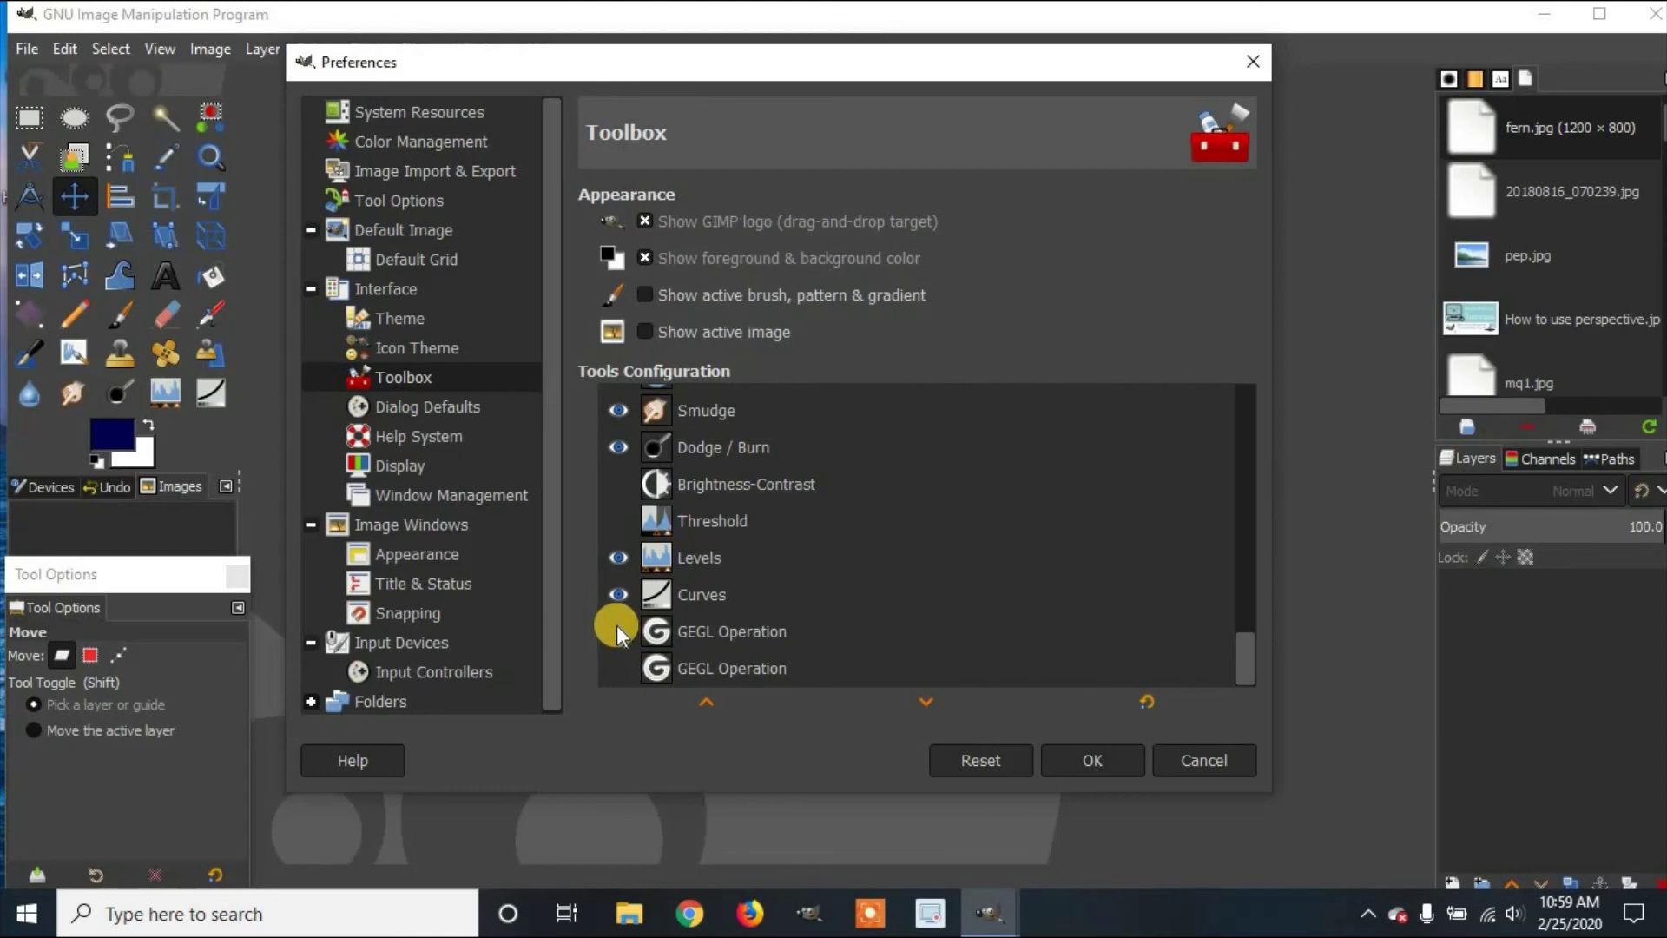
click(618, 632)
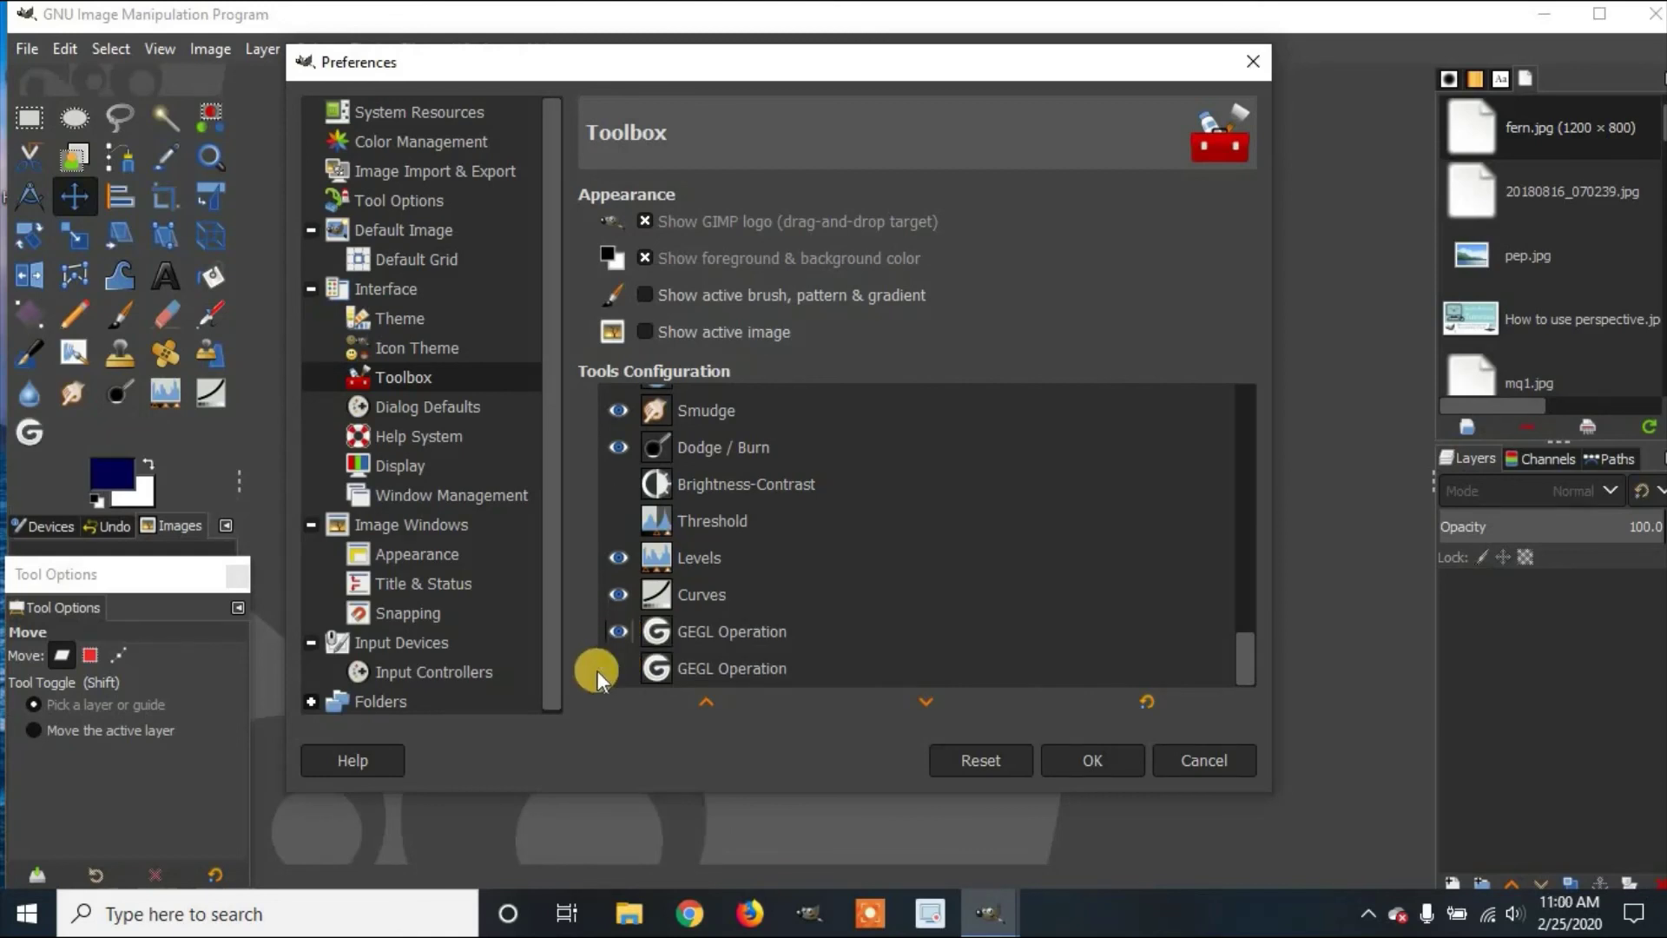
click(619, 632)
click(619, 594)
click(619, 559)
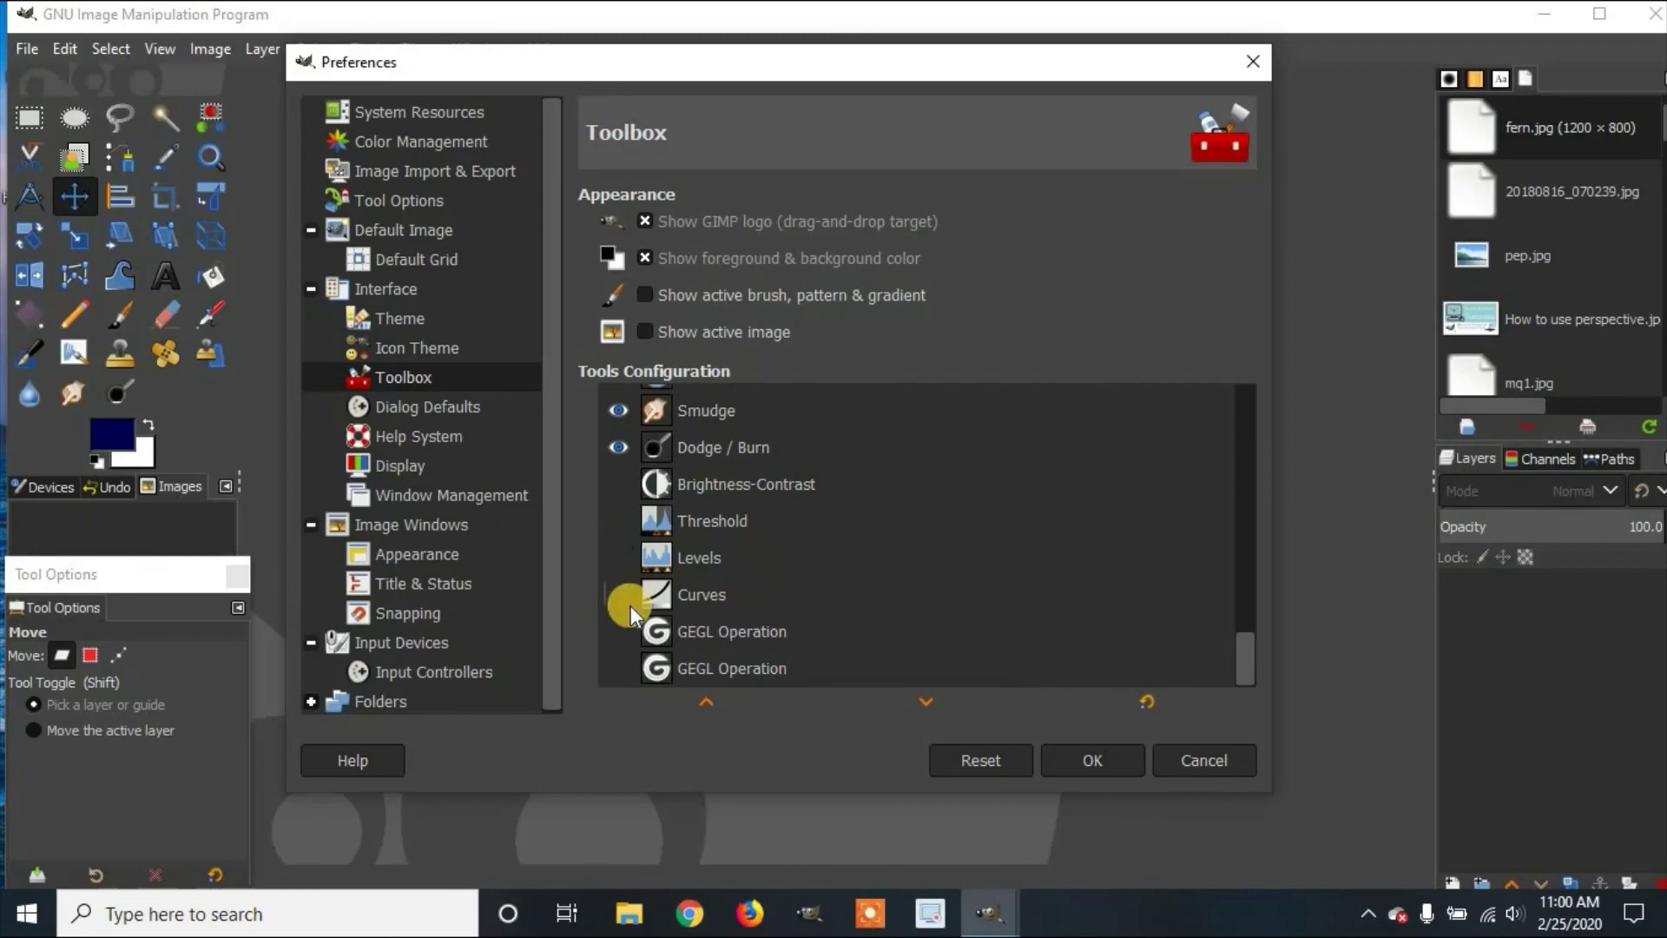
Step: Confirm the toolbox settings with OK, closing the Preferences dialog
click(1070, 755)
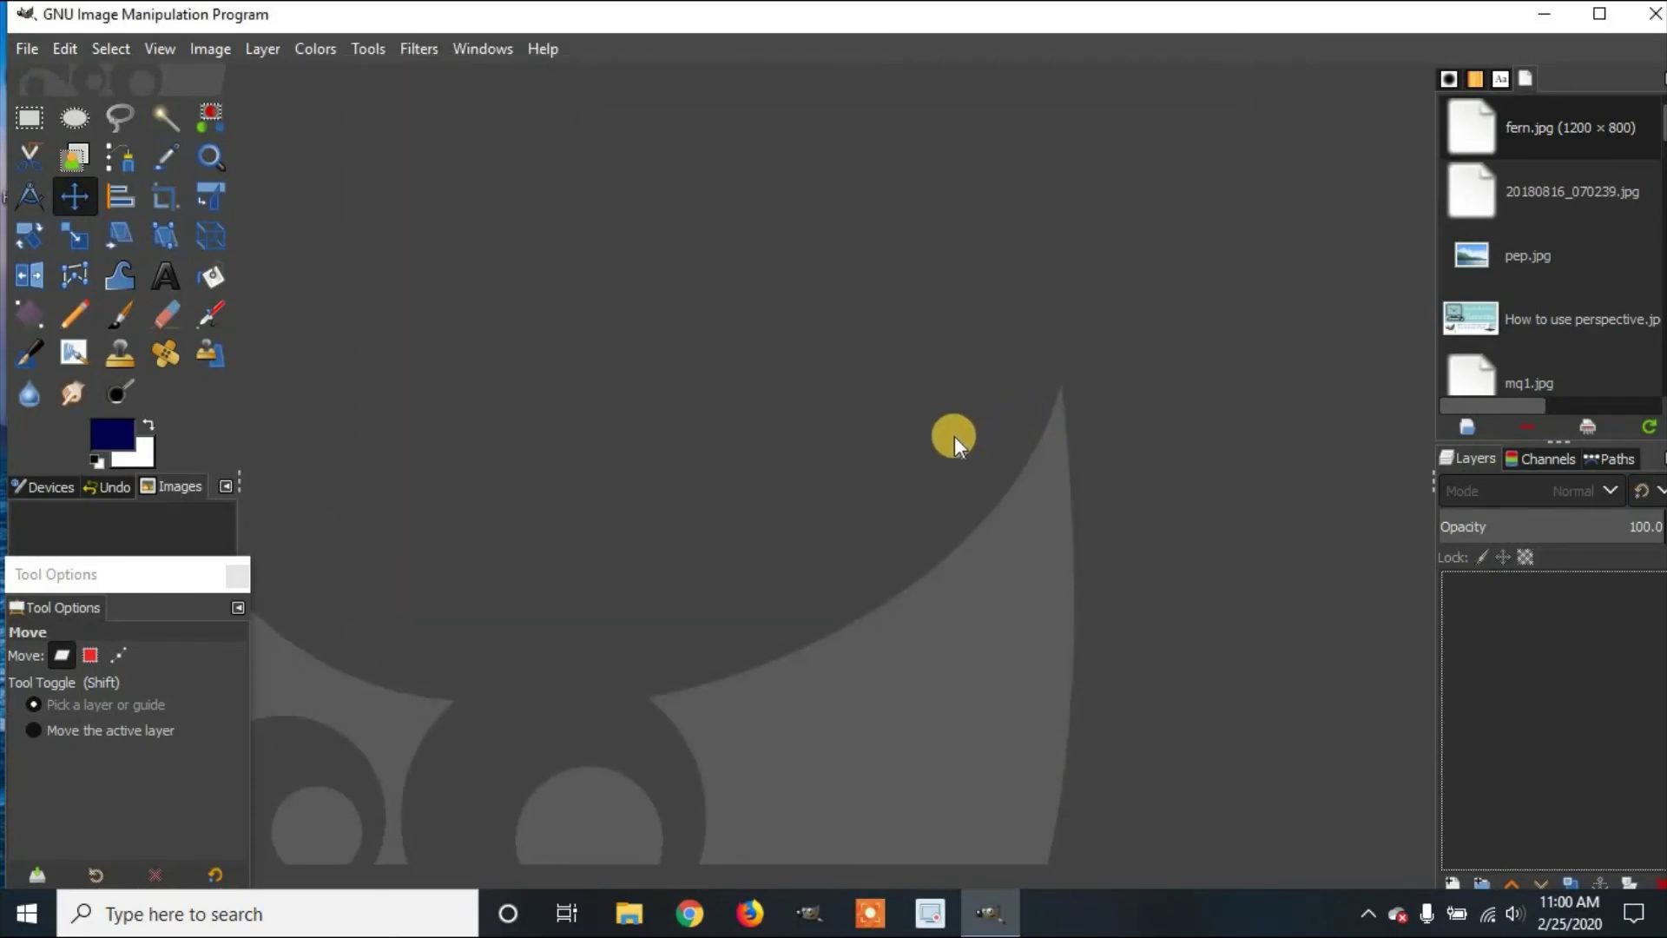